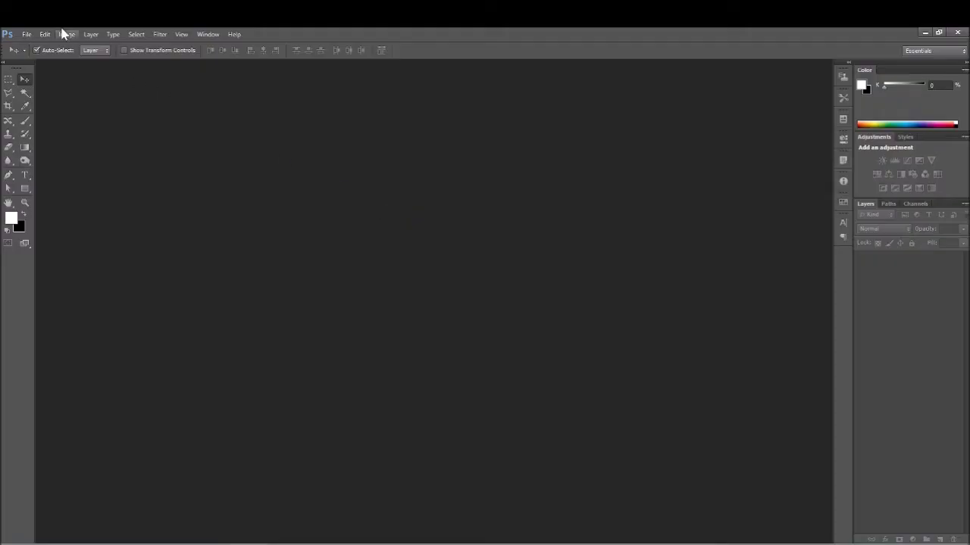
# Open the neon street photo of two women.
pyautogui.click(27, 34)
pyautogui.click(42, 64)
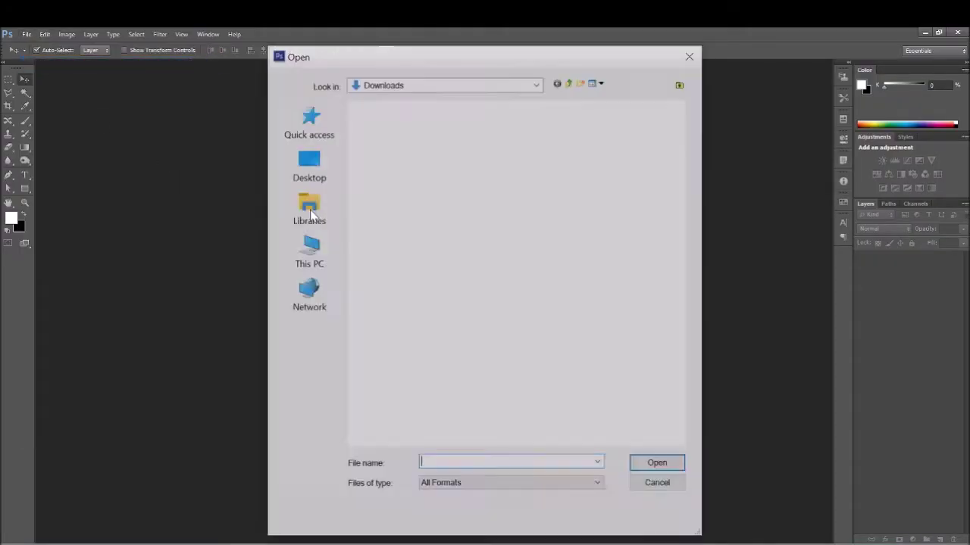
pyautogui.click(369, 180)
pyautogui.click(660, 466)
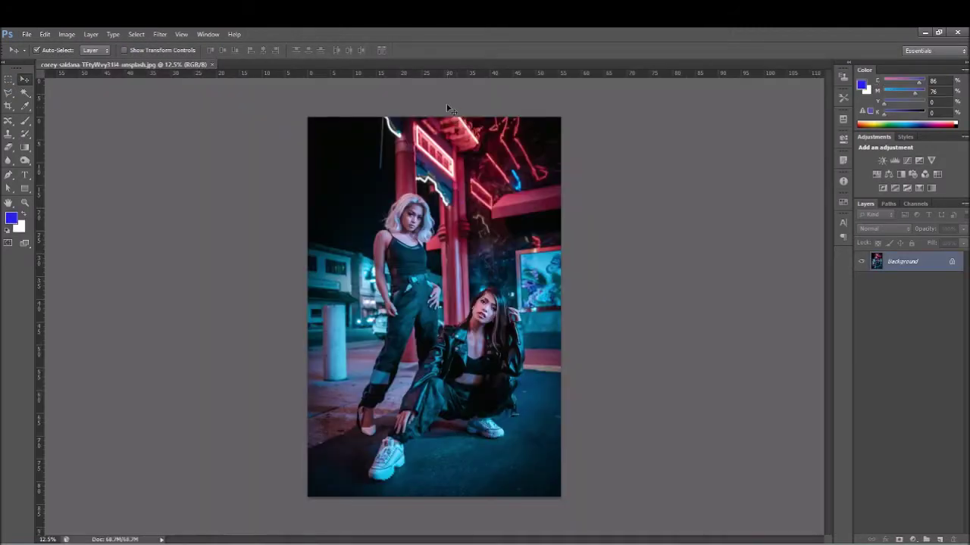
# Convert the locked Background into an editable layer named Layer 0.
pyautogui.doubleClick(898, 262)
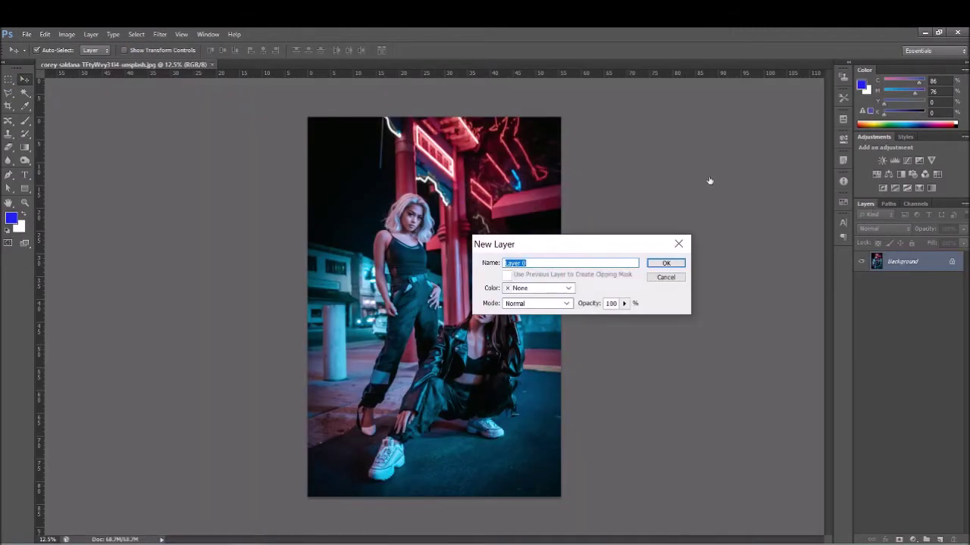
pyautogui.click(658, 262)
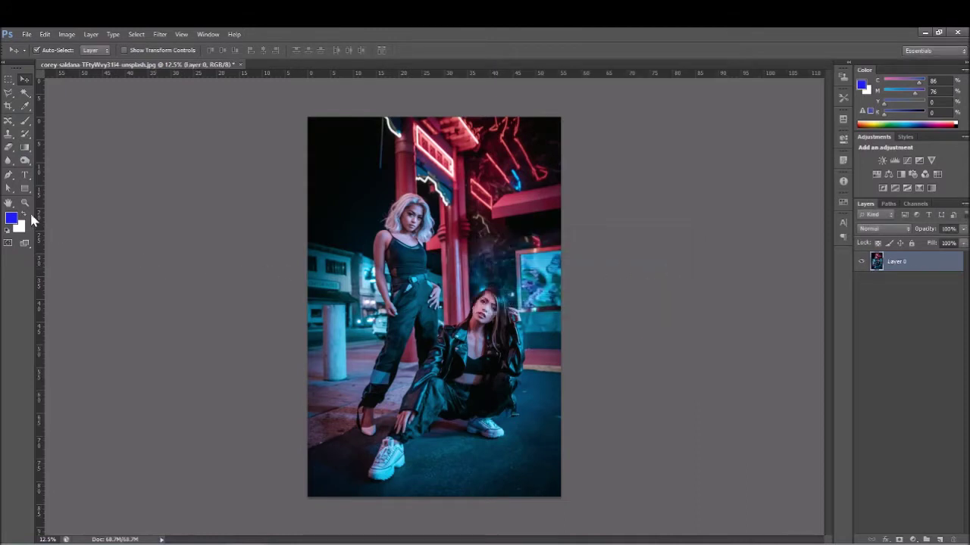
pyautogui.click(26, 189)
# Duplicate Layer 0 and cover the whole canvas with a blue Rectangle 1 shape.
pyautogui.moveTo(241, 80); pyautogui.dragTo(355, 291)
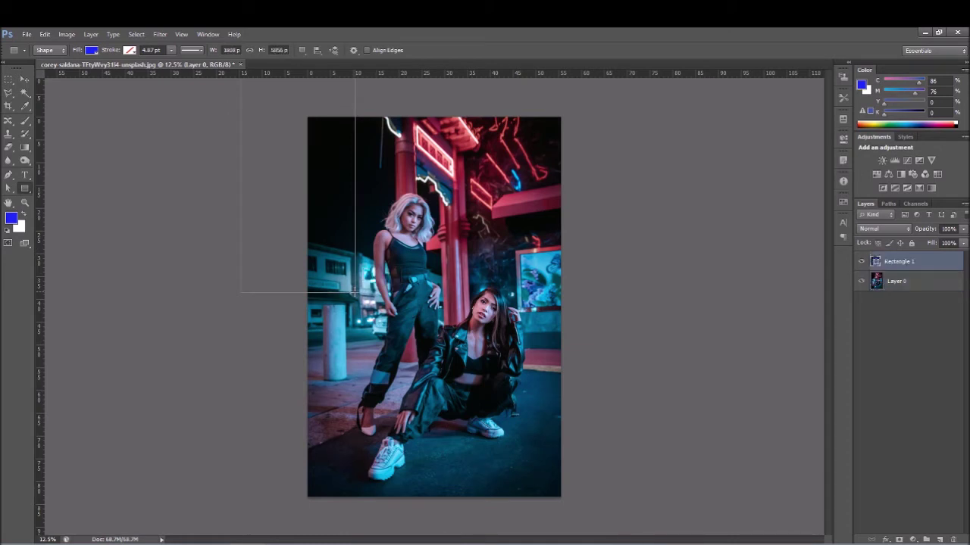
pyautogui.hotkey('ctrl', 'z')
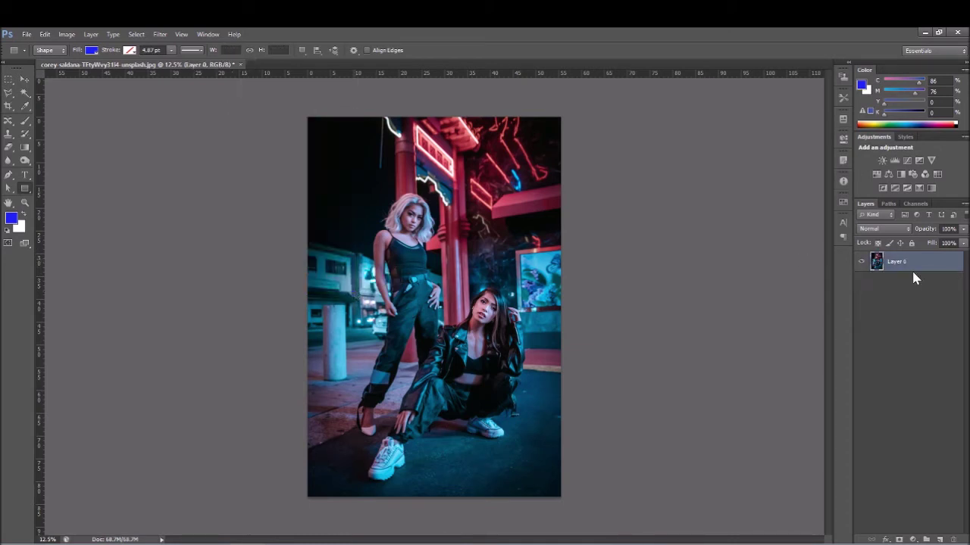
pyautogui.moveTo(912, 272); pyautogui.dragTo(939, 536)
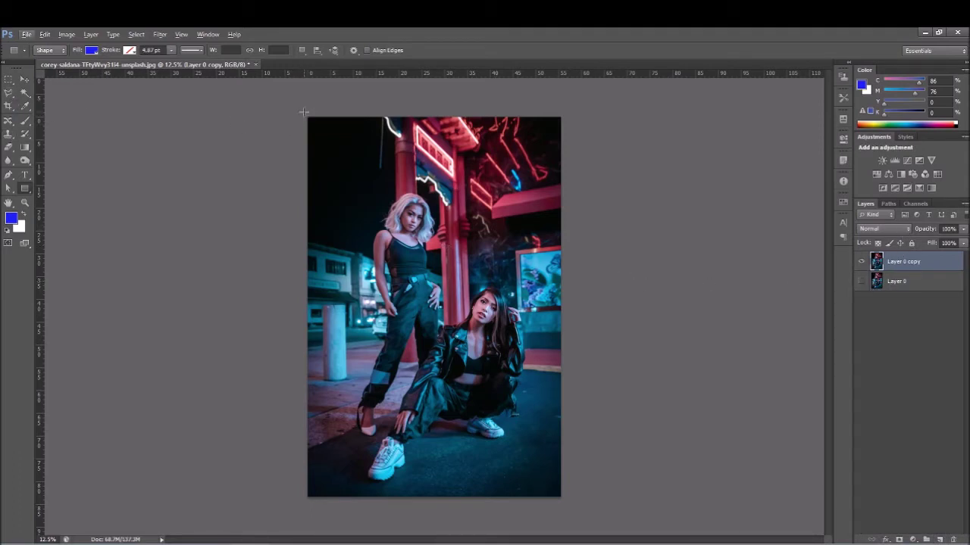
pyautogui.moveTo(311, 129); pyautogui.dragTo(563, 503)
pyautogui.click(25, 79)
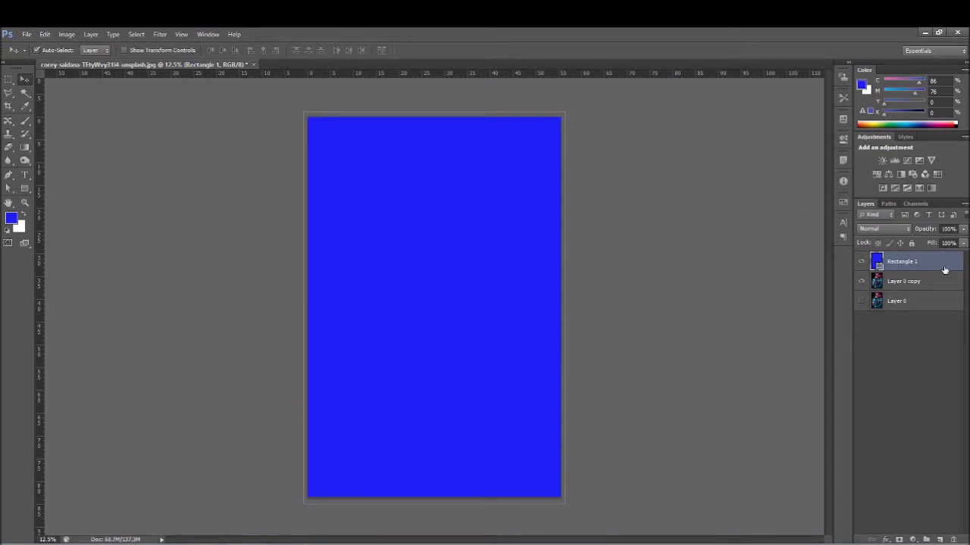
# Set Rectangle 1's fill colour to pure red, ff0000.
pyautogui.doubleClick(877, 264)
pyautogui.moveTo(765, 241); pyautogui.dragTo(764, 219)
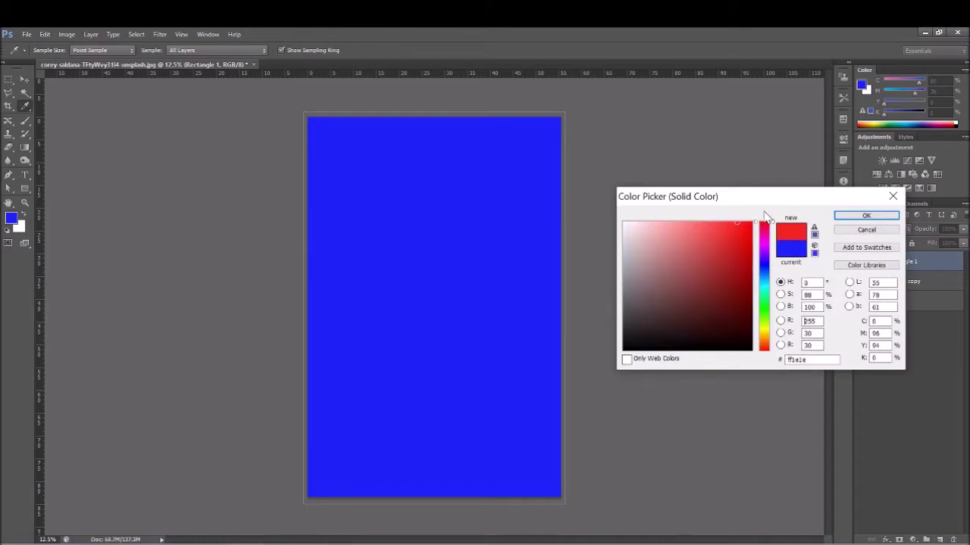
pyautogui.click(752, 222)
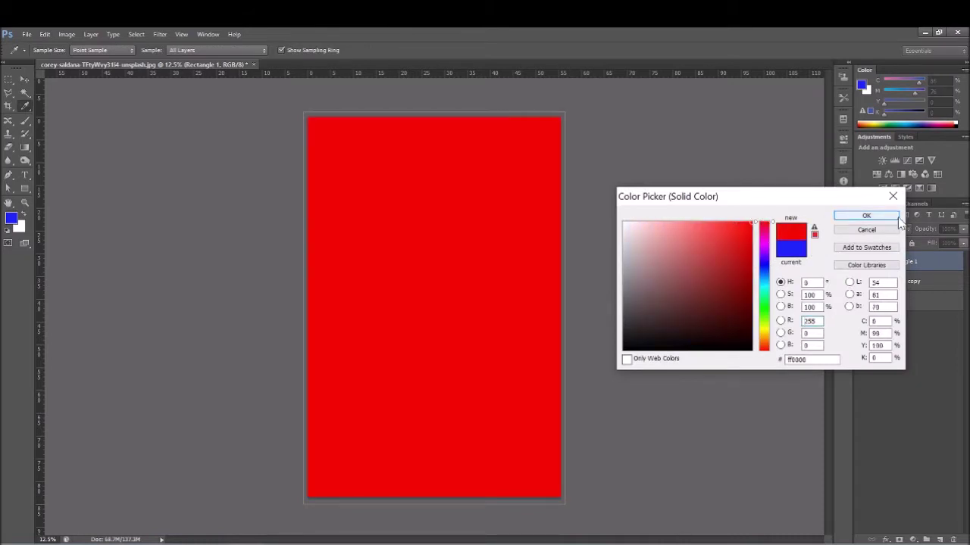
pyautogui.click(889, 217)
pyautogui.click(882, 229)
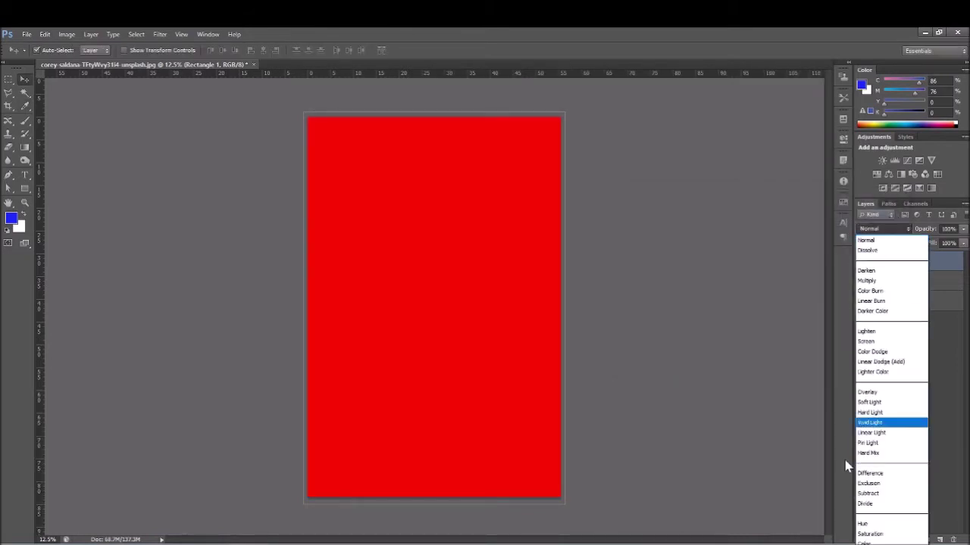
# Put Rectangle 1 in Color blend mode and drop its opacity just below 100%.
pyautogui.click(867, 532)
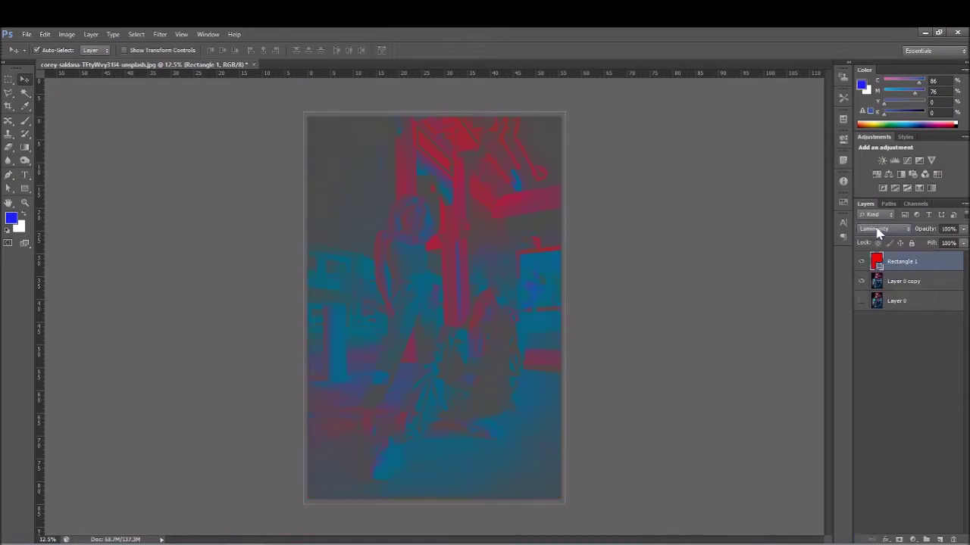
pyautogui.scroll(1, 879, 233)
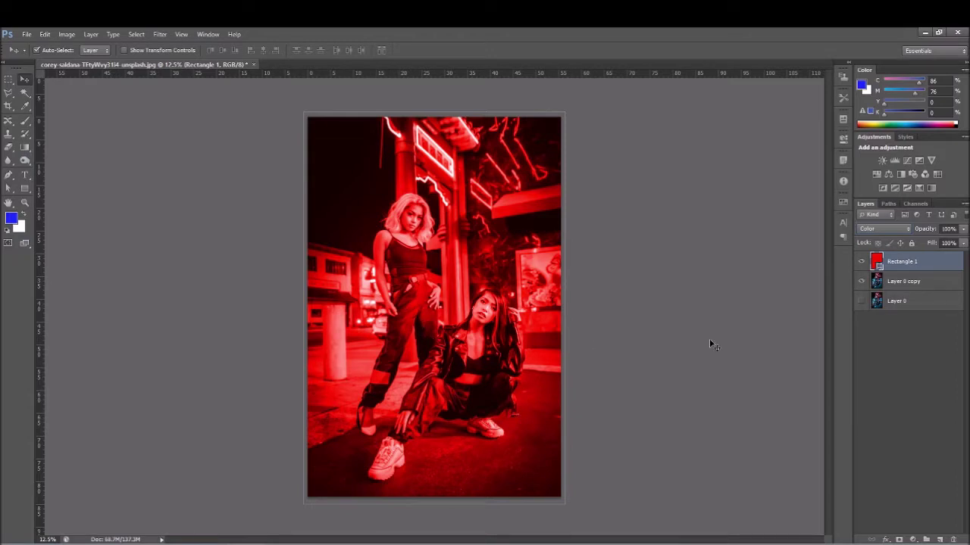
pyautogui.click(731, 340)
pyautogui.click(931, 265)
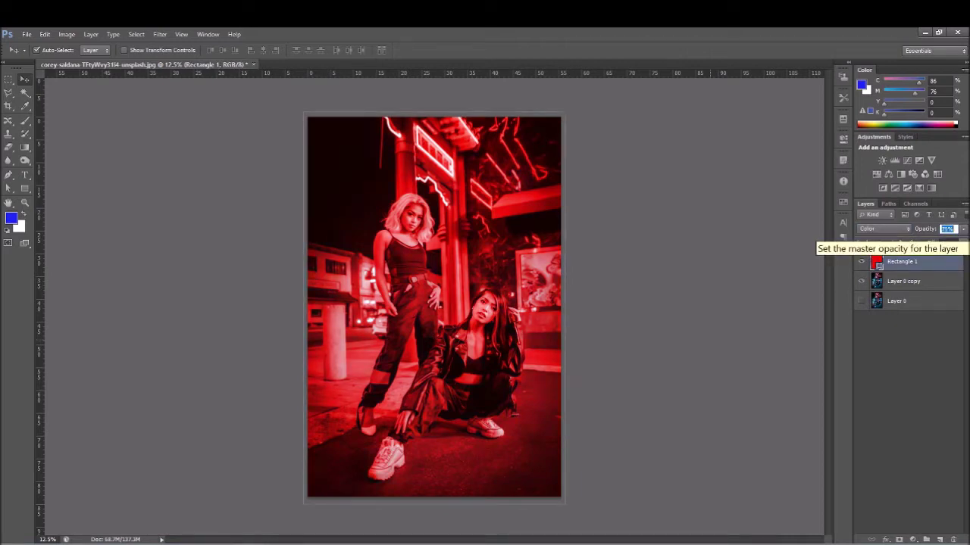
pyautogui.press('Down')
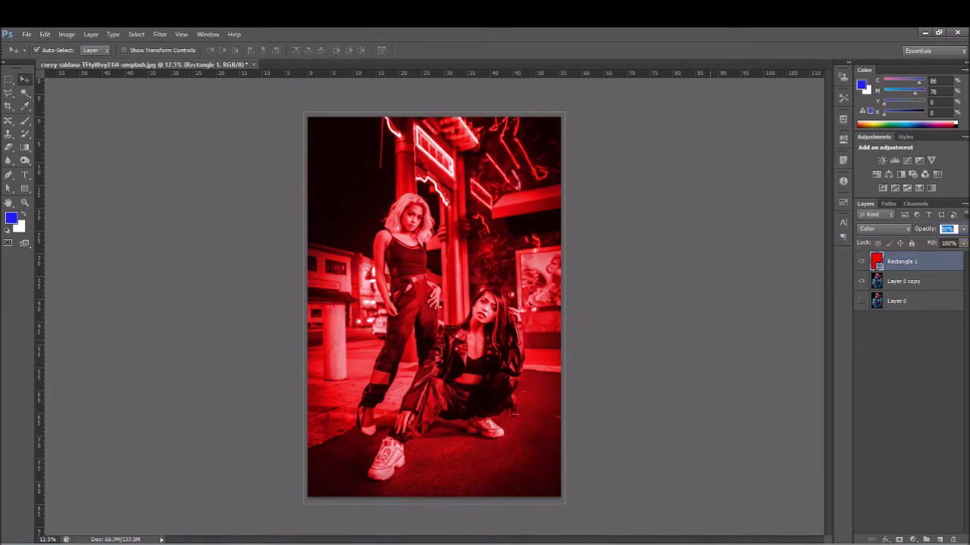
# Try a Rectangle 1 copy in Multiply and Overlay modes, then delete it.
pyautogui.hotkey('ctrl', 'j')
pyautogui.click(883, 228)
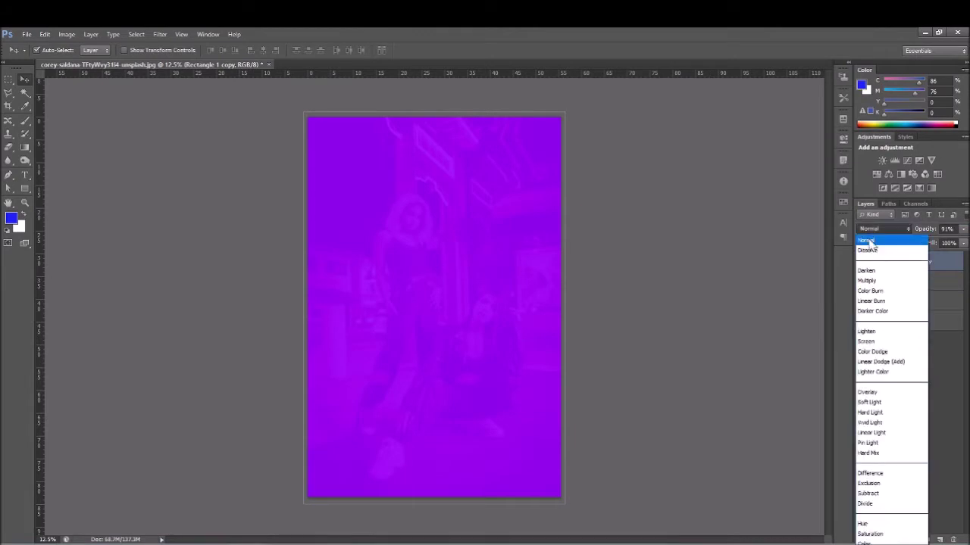
pyautogui.click(883, 277)
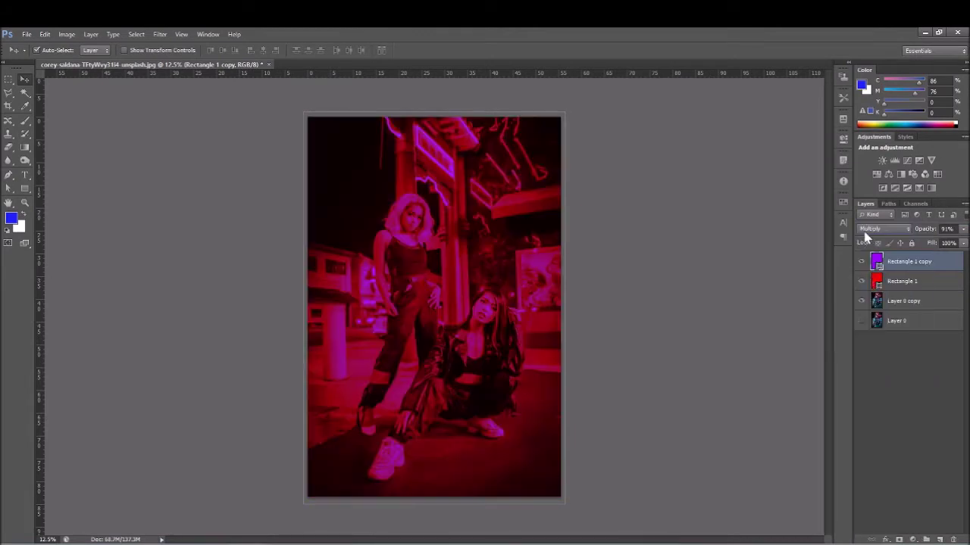
pyautogui.press('Down')
pyautogui.press('Down')
pyautogui.press('Down')
pyautogui.press('Down')
pyautogui.press('Down')
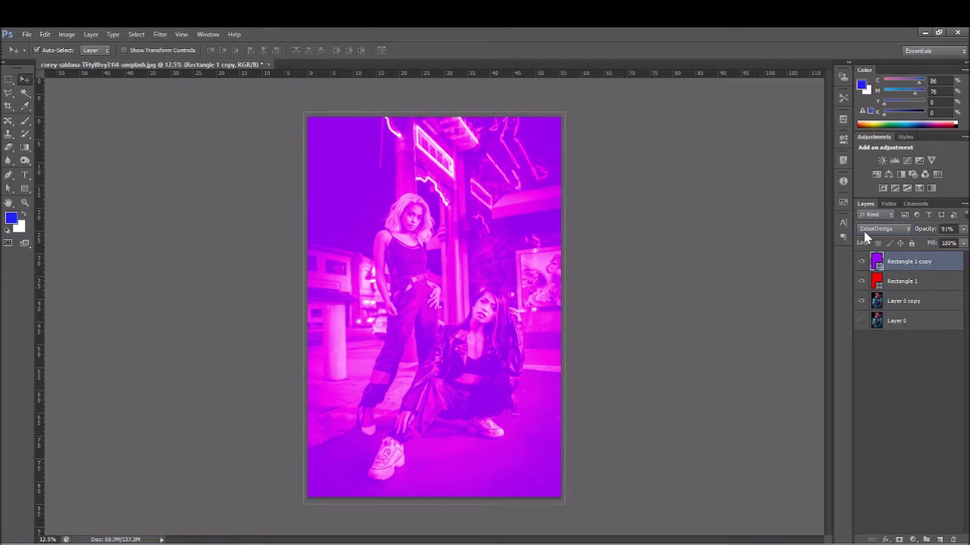
pyautogui.press('Down')
pyautogui.press('Down')
pyautogui.press('Down')
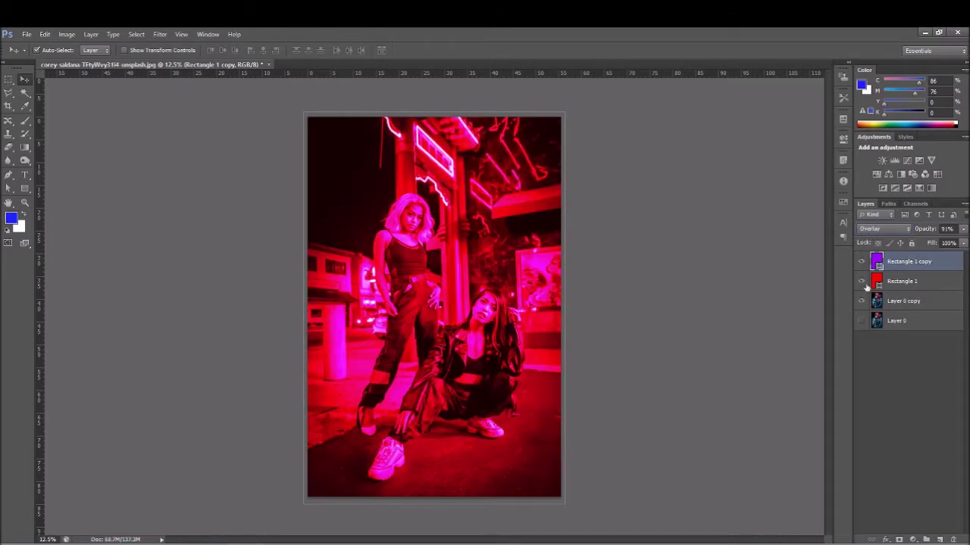
pyautogui.moveTo(896, 270); pyautogui.dragTo(953, 539)
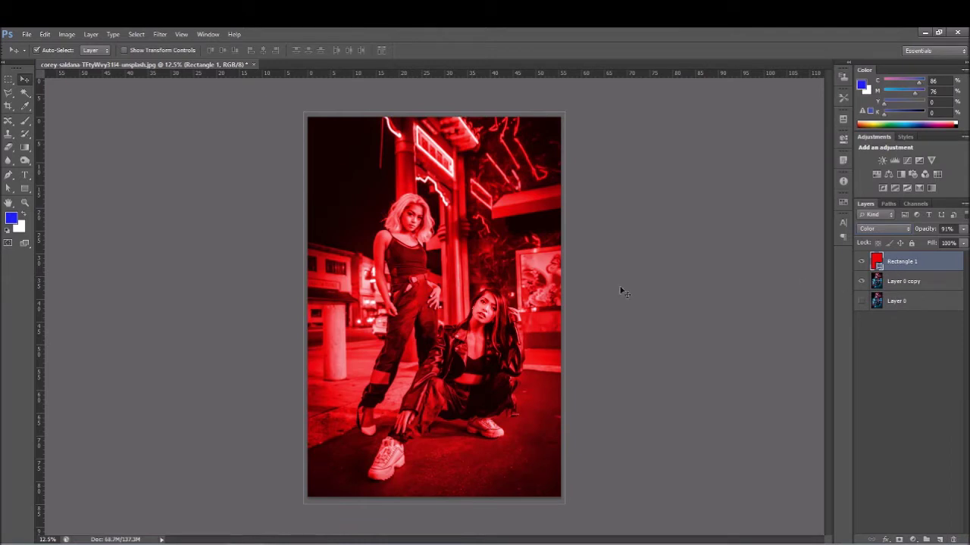
# Add a white layer mask to Rectangle 1.
pyautogui.click(898, 539)
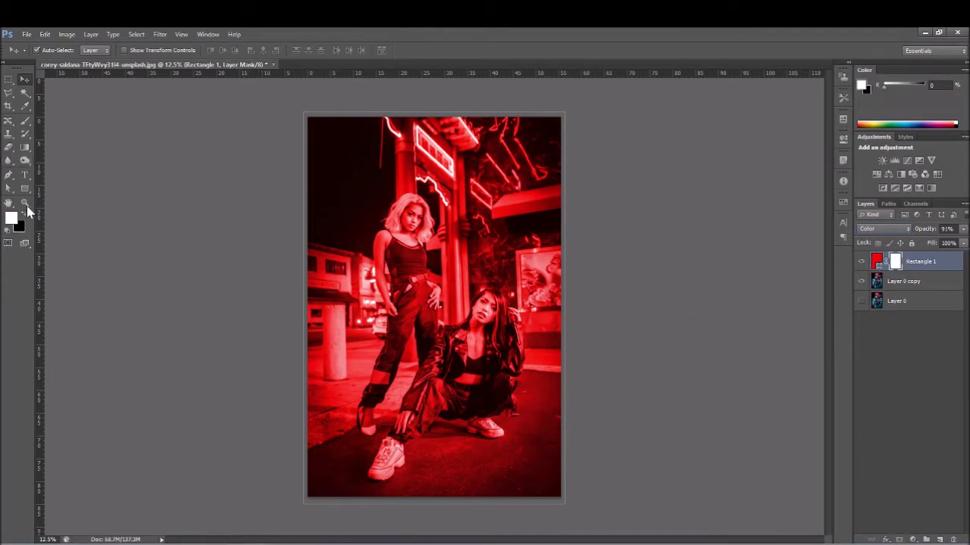
pyautogui.click(25, 121)
pyautogui.scroll(2, 389, 323)
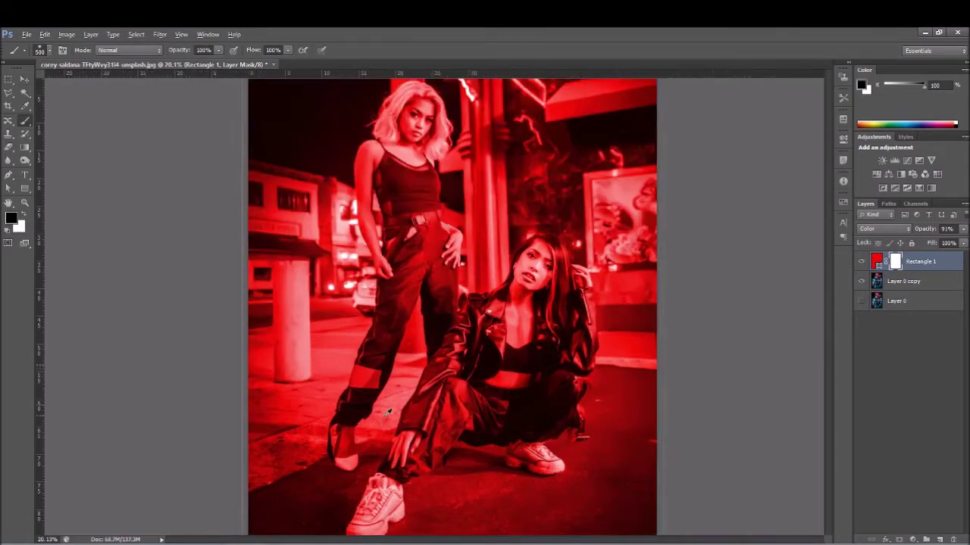
# Zoom in and mask the red off the heel and lower leg with a 175 px black brush.
pyautogui.scroll(2, 389, 324)
pyautogui.scroll(2, 389, 323)
pyautogui.scroll(2, 388, 323)
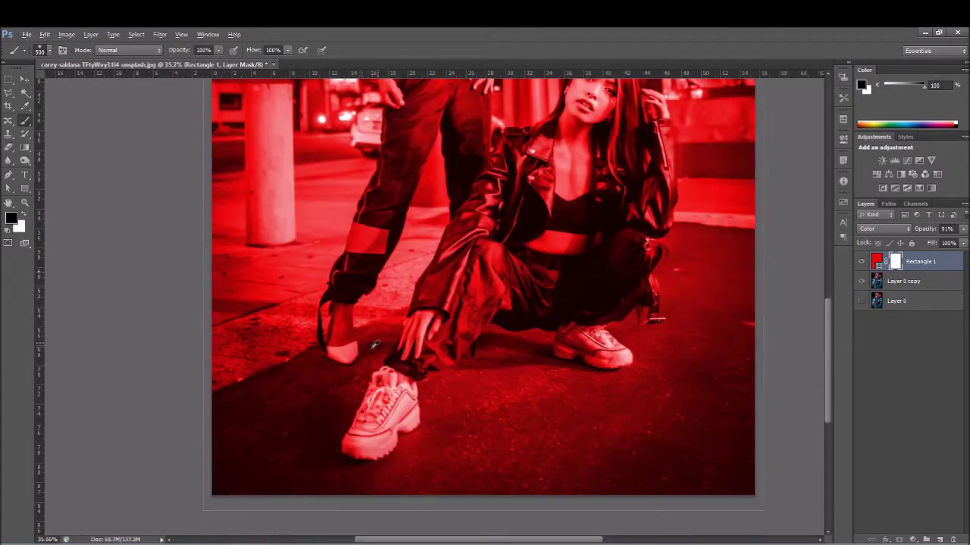
pyautogui.scroll(2, 357, 360)
pyautogui.scroll(2, 319, 360)
pyautogui.scroll(2, 319, 361)
pyautogui.scroll(1, 319, 361)
pyautogui.press('[')
pyautogui.press('[')
pyautogui.press('[')
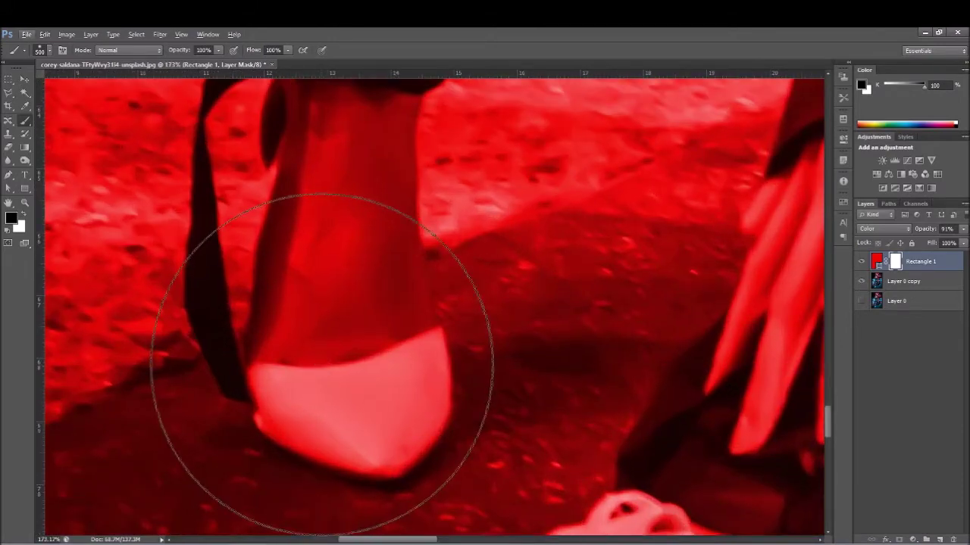
pyautogui.press('[')
pyautogui.press('[')
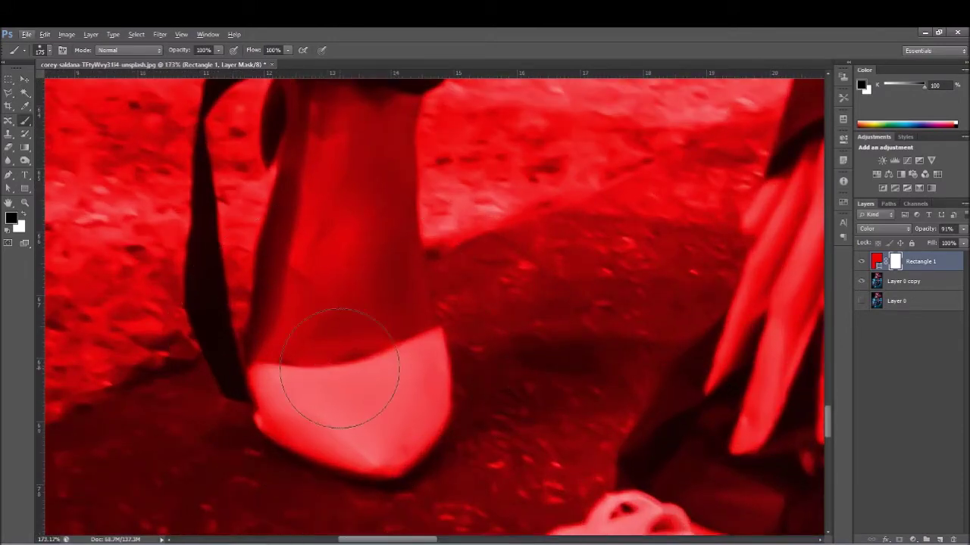
pyautogui.scroll(-1, 340, 369)
pyautogui.moveTo(341, 375)
pyautogui.mouseDown()
pyautogui.moveTo(357, 394)
pyautogui.moveTo(396, 383)
pyautogui.moveTo(311, 387)
pyautogui.mouseUp()
pyautogui.moveTo(338, 216)
pyautogui.mouseDown()
pyautogui.moveTo(335, 205)
pyautogui.moveTo(313, 329)
pyautogui.moveTo(363, 357)
pyautogui.mouseUp()
# Reveal teal on the trouser cuff, leg patch and leg above it with a smaller brush.
pyautogui.scroll(-2, 363, 356)
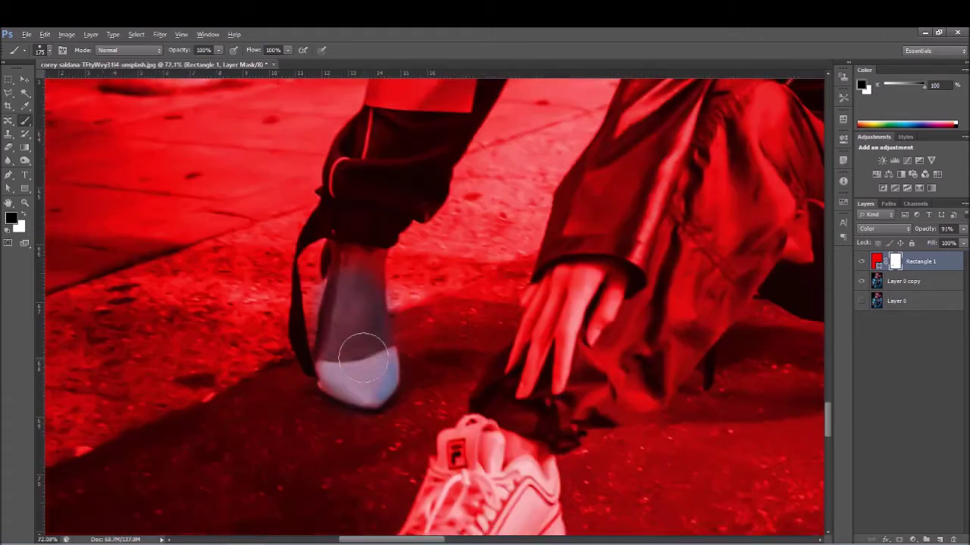
pyautogui.press('[')
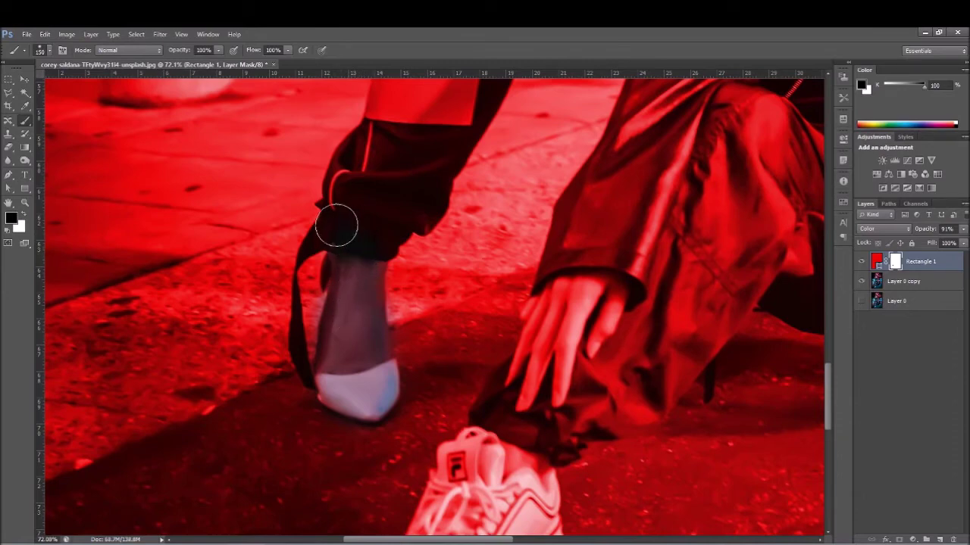
pyautogui.press('[')
pyautogui.press('[')
pyautogui.scroll(2, 346, 232)
pyautogui.moveTo(350, 230)
pyautogui.mouseDown()
pyautogui.moveTo(346, 184)
pyautogui.moveTo(325, 219)
pyautogui.moveTo(422, 174)
pyautogui.moveTo(455, 199)
pyautogui.mouseUp()
pyautogui.scroll(-1, 392, 253)
pyautogui.scroll(3, 386, 303)
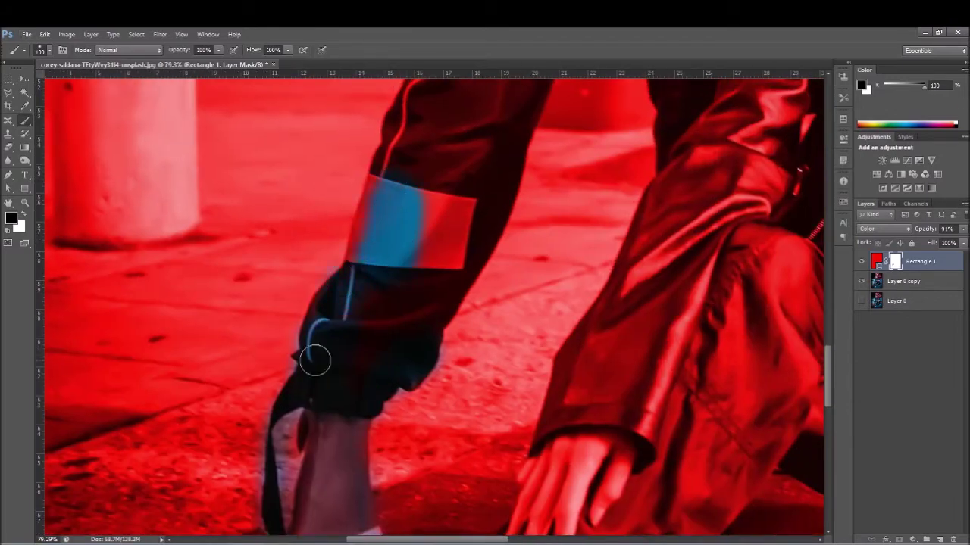
pyautogui.moveTo(447, 217)
pyautogui.mouseDown()
pyautogui.moveTo(392, 268)
pyautogui.moveTo(450, 180)
pyautogui.moveTo(368, 374)
pyautogui.mouseUp()
pyautogui.moveTo(411, 303); pyautogui.dragTo(394, 399)
pyautogui.press(']')
pyautogui.press(']')
pyautogui.press(']')
pyautogui.moveTo(401, 303); pyautogui.dragTo(433, 210)
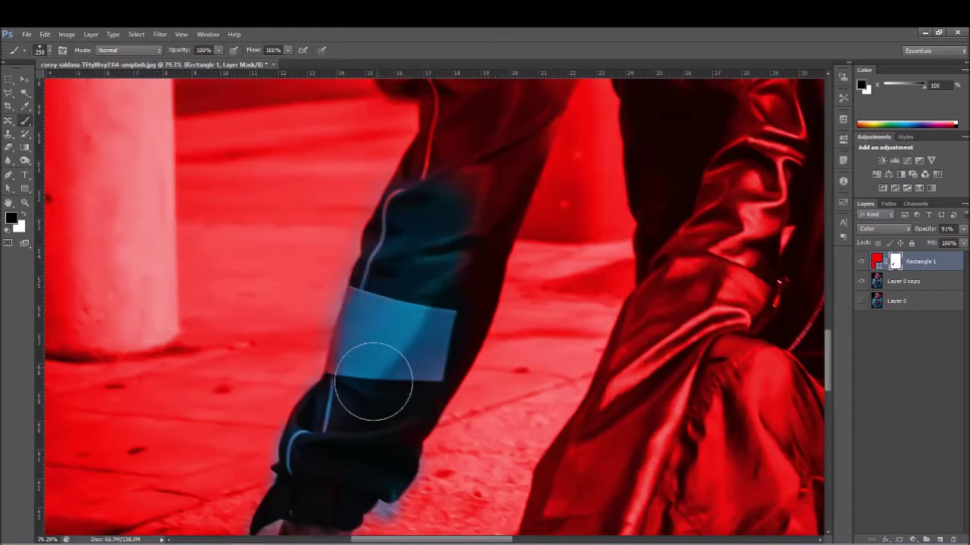
pyautogui.moveTo(427, 363); pyautogui.dragTo(376, 521)
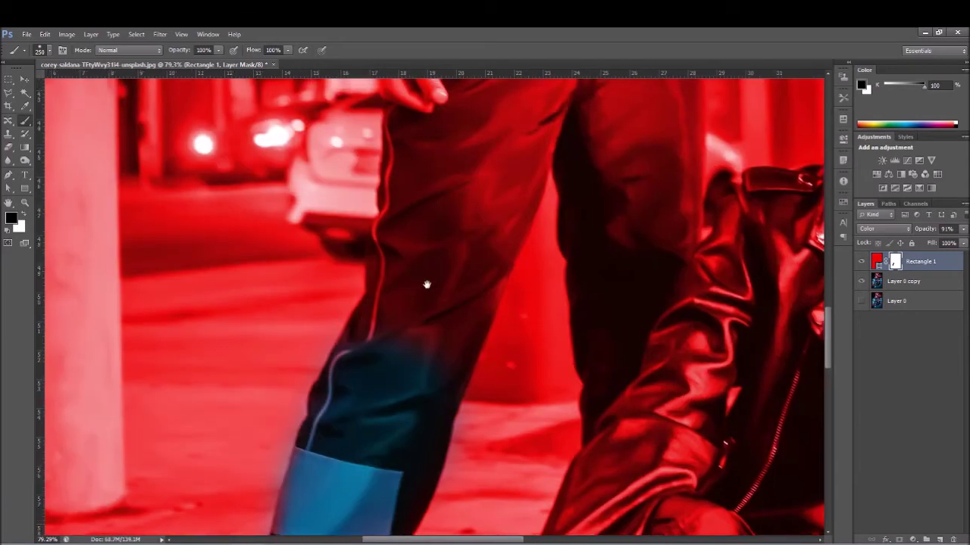
# Mask the red off the standing woman's thigh, hips and area above the belt buckle.
pyautogui.moveTo(467, 232)
pyautogui.mouseDown()
pyautogui.moveTo(433, 374)
pyautogui.moveTo(402, 314)
pyautogui.moveTo(347, 407)
pyautogui.moveTo(450, 288)
pyautogui.moveTo(450, 357)
pyautogui.moveTo(481, 195)
pyautogui.moveTo(485, 241)
pyautogui.moveTo(556, 256)
pyautogui.moveTo(584, 310)
pyautogui.moveTo(576, 418)
pyautogui.mouseUp()
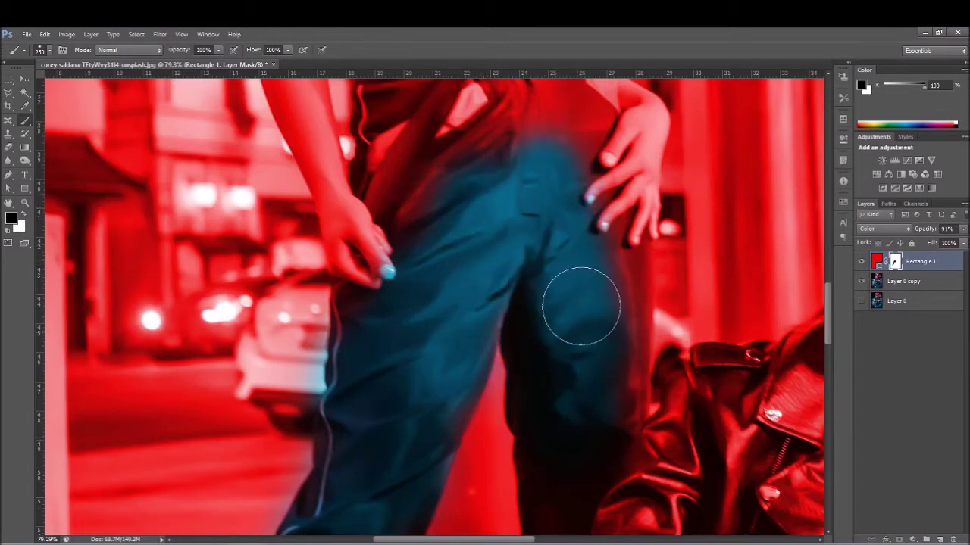
pyautogui.scroll(2, 533, 316)
pyautogui.moveTo(551, 227)
pyautogui.mouseDown()
pyautogui.moveTo(644, 280)
pyautogui.moveTo(465, 173)
pyautogui.moveTo(389, 281)
pyautogui.moveTo(446, 336)
pyautogui.moveTo(435, 456)
pyautogui.mouseUp()
pyautogui.moveTo(446, 220); pyautogui.dragTo(509, 303)
pyautogui.press('[')
pyautogui.press('[')
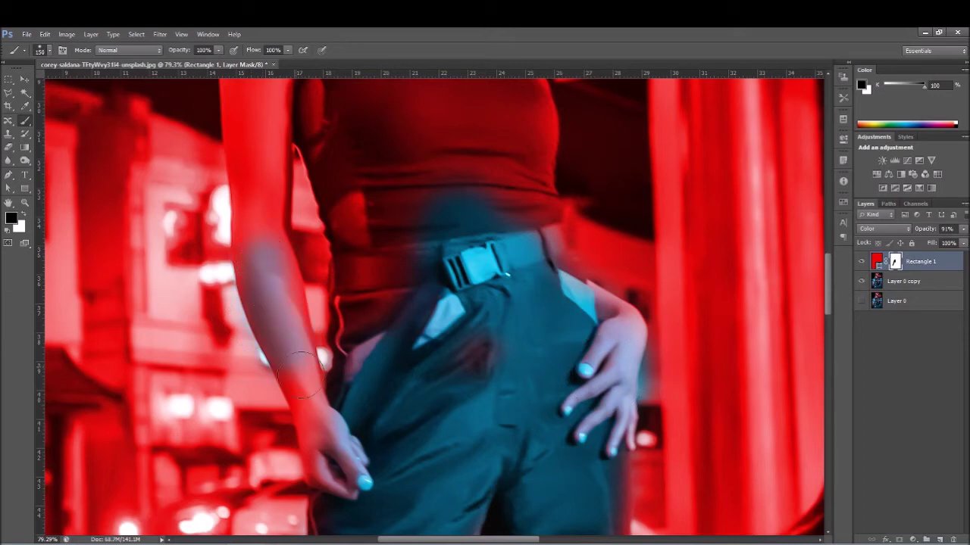
pyautogui.moveTo(272, 165); pyautogui.dragTo(303, 237)
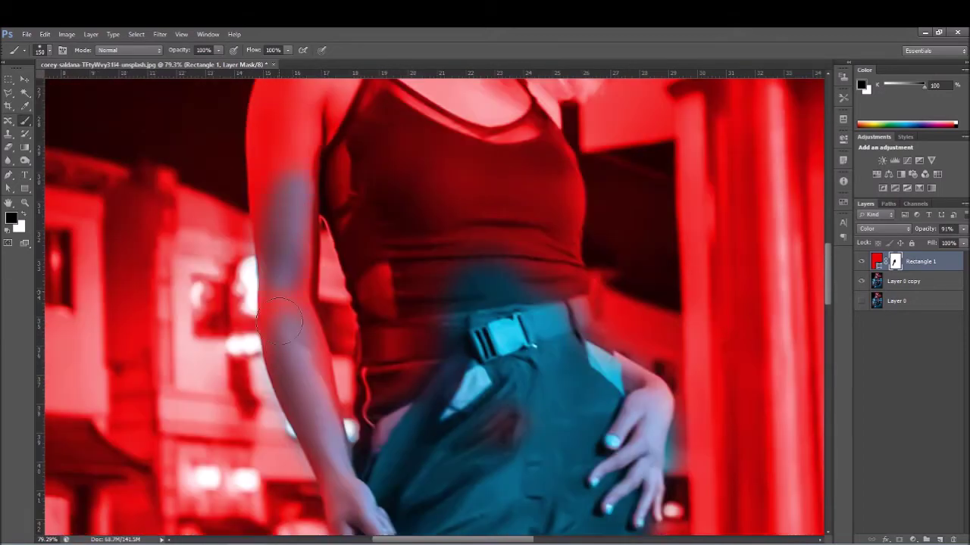
pyautogui.moveTo(292, 135)
pyautogui.mouseDown()
pyautogui.moveTo(330, 279)
pyautogui.moveTo(412, 402)
pyautogui.moveTo(374, 275)
pyautogui.mouseUp()
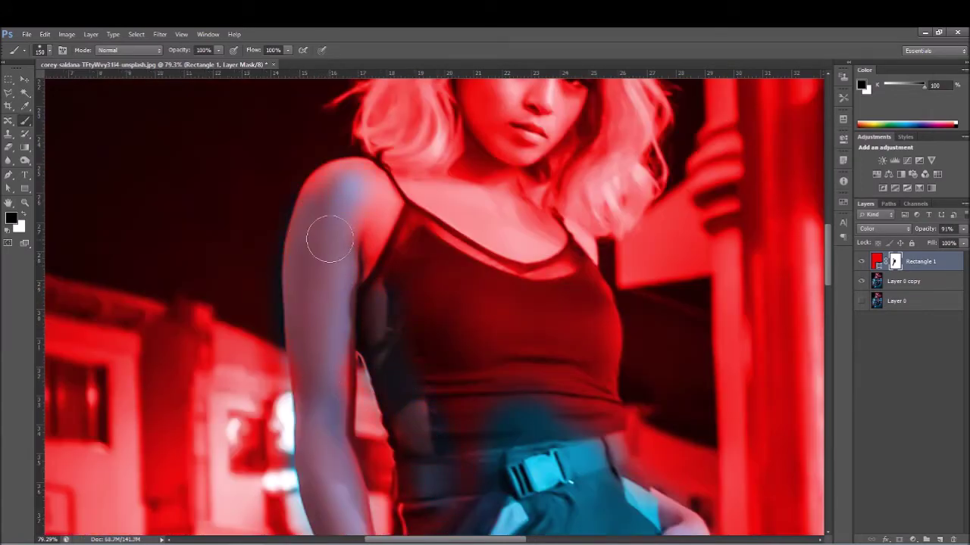
# Reveal teal on her cheeks, forehead, neck, hair strands and shirt.
pyautogui.moveTo(368, 168)
pyautogui.mouseDown()
pyautogui.moveTo(372, 277)
pyautogui.moveTo(347, 349)
pyautogui.mouseUp()
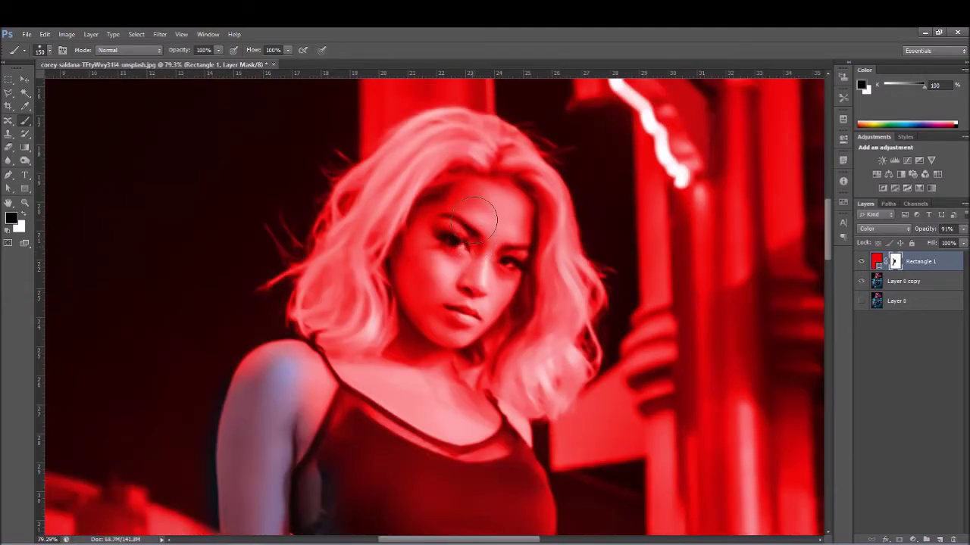
pyautogui.moveTo(454, 244)
pyautogui.mouseDown()
pyautogui.moveTo(412, 310)
pyautogui.moveTo(449, 371)
pyautogui.mouseUp()
pyautogui.moveTo(494, 214); pyautogui.dragTo(423, 377)
pyautogui.moveTo(386, 186); pyautogui.dragTo(369, 310)
pyautogui.moveTo(298, 280)
pyautogui.mouseDown()
pyautogui.moveTo(292, 210)
pyautogui.moveTo(323, 153)
pyautogui.mouseUp()
pyautogui.moveTo(583, 288); pyautogui.dragTo(555, 230)
pyautogui.moveTo(466, 394)
pyautogui.mouseDown()
pyautogui.moveTo(433, 217)
pyautogui.moveTo(407, 217)
pyautogui.moveTo(313, 271)
pyautogui.moveTo(395, 351)
pyautogui.moveTo(357, 353)
pyautogui.moveTo(451, 352)
pyautogui.mouseUp()
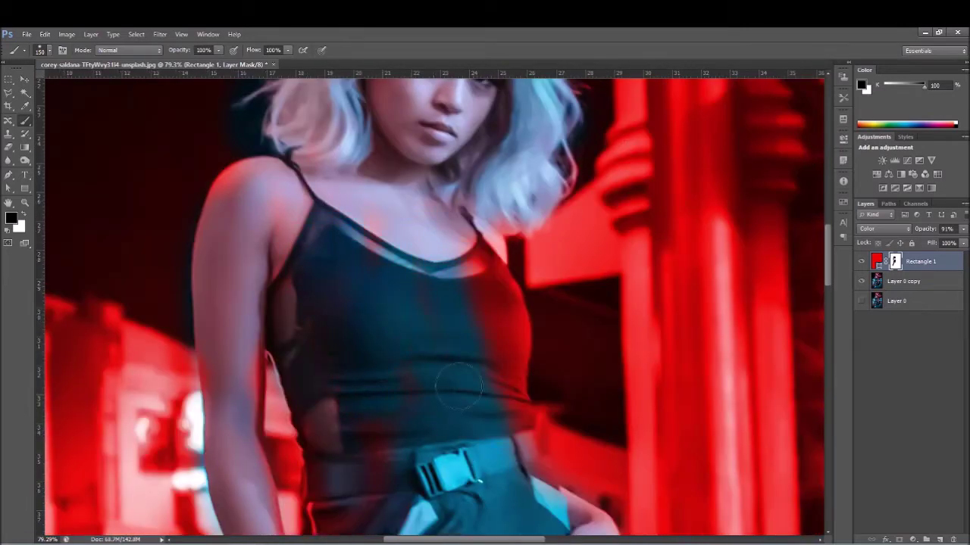
pyautogui.moveTo(528, 390)
pyautogui.mouseDown()
pyautogui.moveTo(482, 270)
pyautogui.moveTo(505, 485)
pyautogui.mouseUp()
# Unmask the crouching woman's forehead, nose, eyes, hair top and jacket shoulder.
pyautogui.moveTo(436, 360)
pyautogui.mouseDown()
pyautogui.moveTo(365, 241)
pyautogui.moveTo(397, 199)
pyautogui.mouseUp()
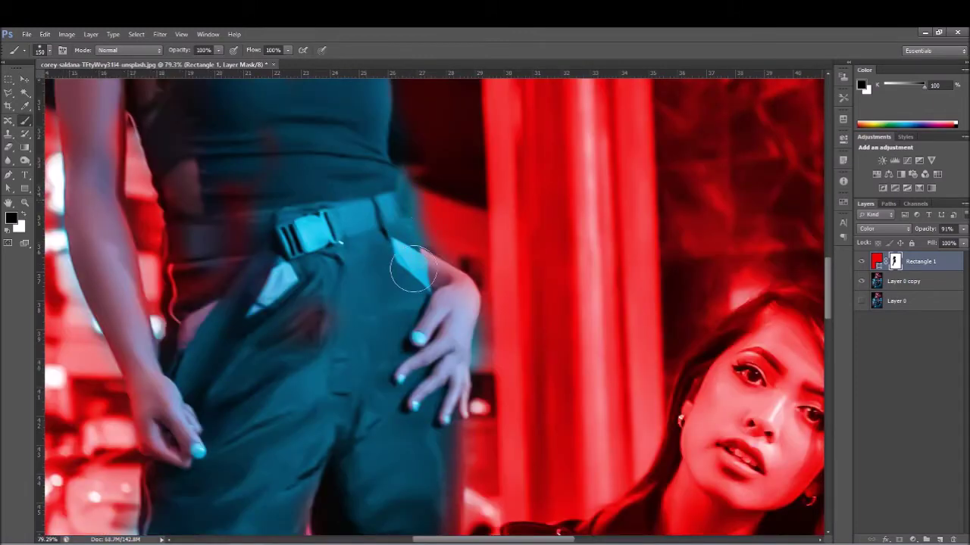
pyautogui.moveTo(426, 341); pyautogui.dragTo(521, 190)
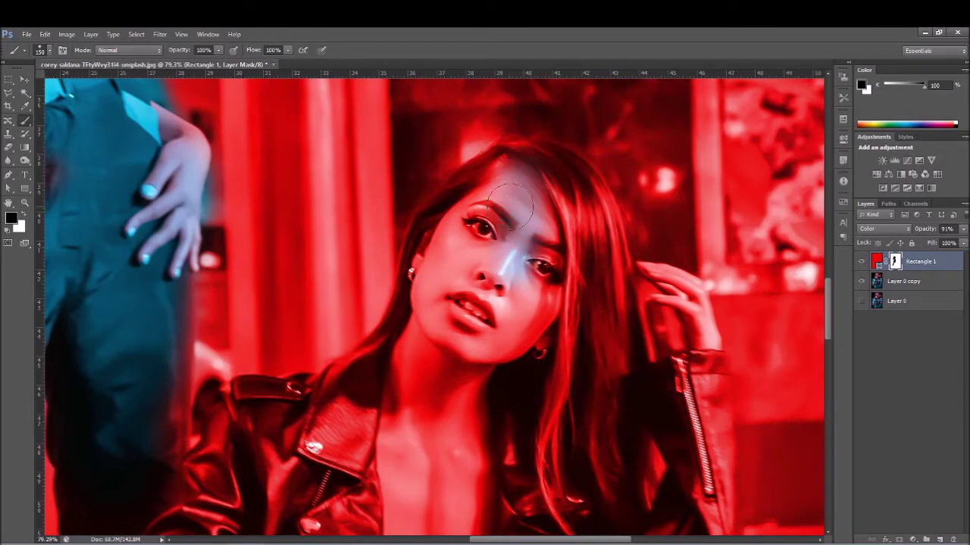
pyautogui.moveTo(510, 204)
pyautogui.mouseDown()
pyautogui.moveTo(484, 231)
pyautogui.moveTo(602, 248)
pyautogui.mouseUp()
pyautogui.moveTo(602, 249)
pyautogui.mouseDown()
pyautogui.moveTo(573, 169)
pyautogui.moveTo(483, 179)
pyautogui.mouseUp()
pyautogui.moveTo(447, 315); pyautogui.dragTo(484, 238)
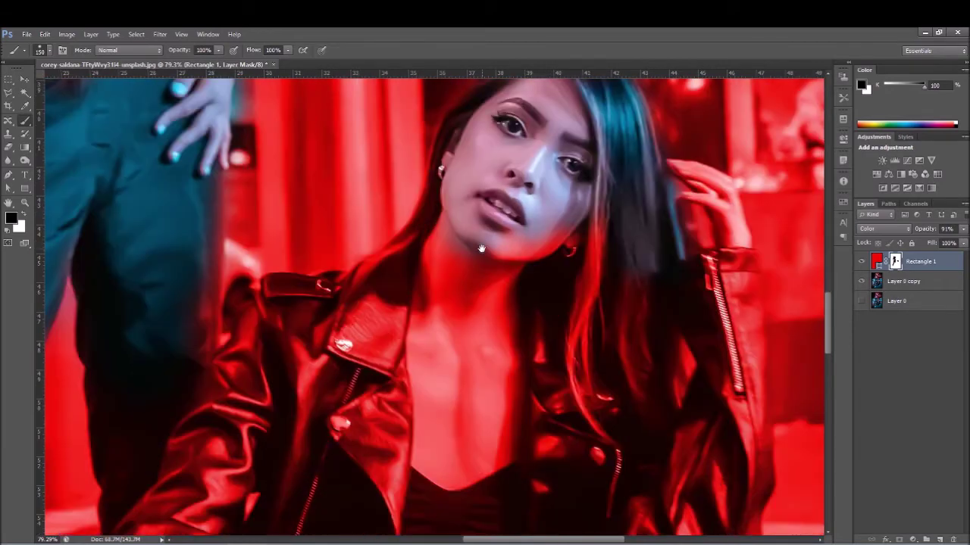
pyautogui.moveTo(402, 322)
pyautogui.mouseDown()
pyautogui.moveTo(343, 296)
pyautogui.moveTo(378, 281)
pyautogui.moveTo(297, 299)
pyautogui.moveTo(363, 320)
pyautogui.moveTo(376, 381)
pyautogui.mouseUp()
# Clear the red from her sleeve down to the hand and from the white sneaker.
pyautogui.moveTo(277, 315); pyautogui.dragTo(460, 169)
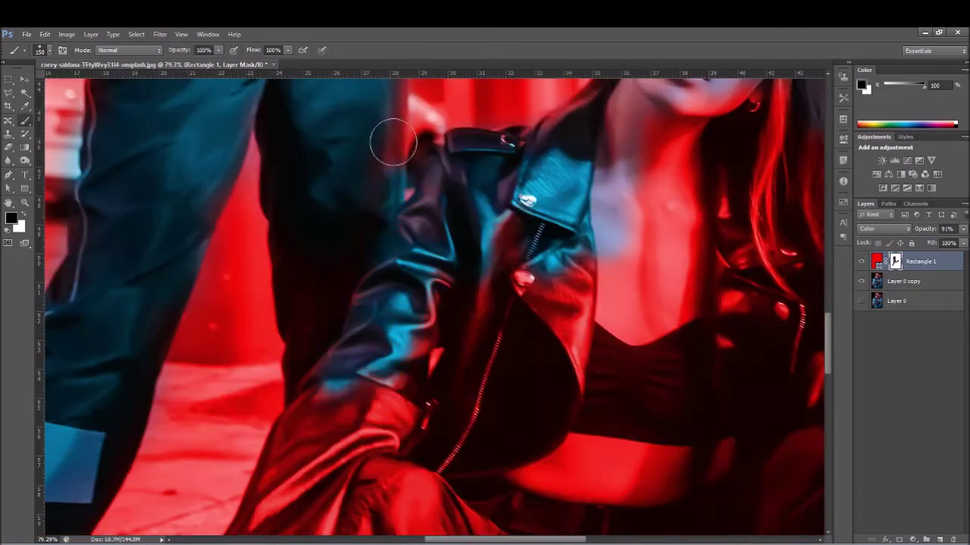
pyautogui.moveTo(396, 371); pyautogui.dragTo(433, 190)
pyautogui.moveTo(364, 382)
pyautogui.mouseDown()
pyautogui.moveTo(351, 213)
pyautogui.moveTo(402, 241)
pyautogui.moveTo(349, 207)
pyautogui.moveTo(287, 376)
pyautogui.mouseUp()
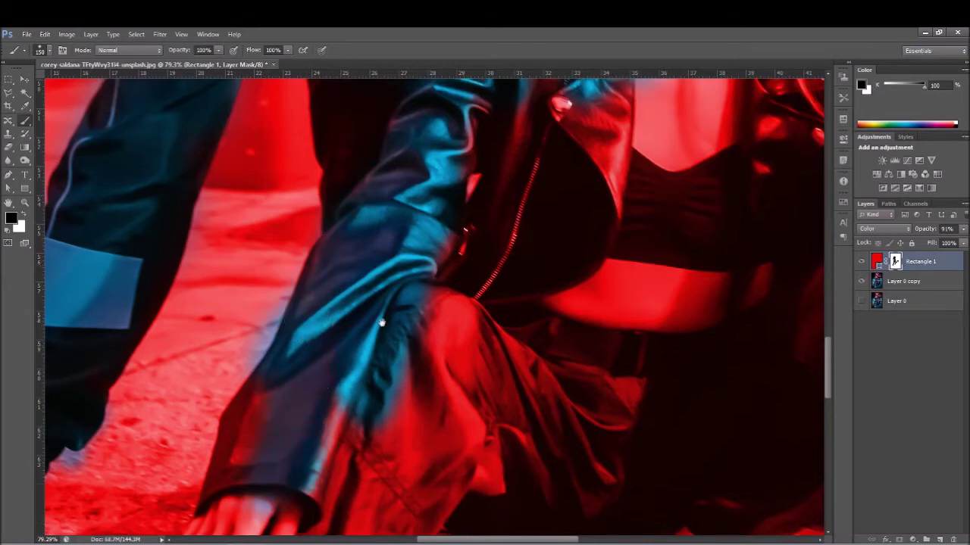
pyautogui.moveTo(384, 320); pyautogui.dragTo(426, 205)
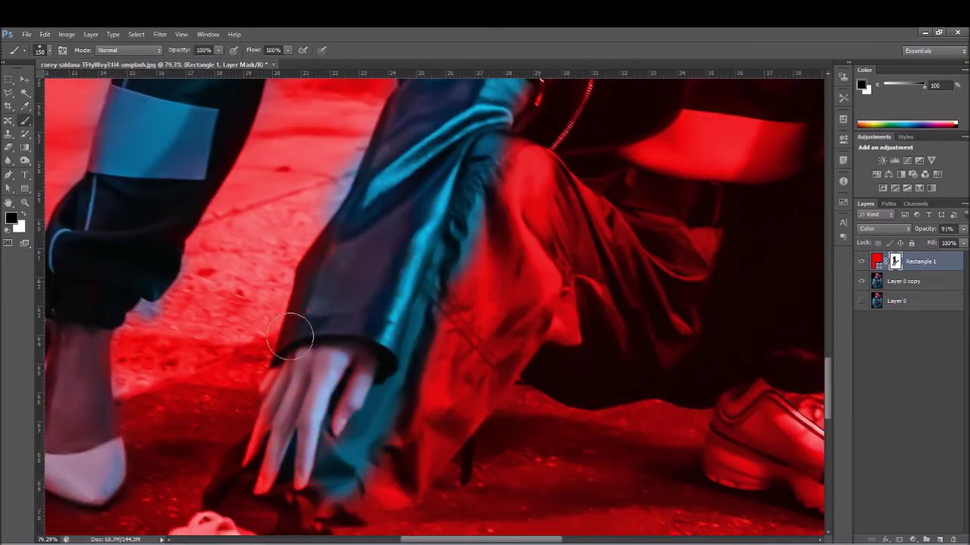
pyautogui.moveTo(303, 465); pyautogui.dragTo(457, 345)
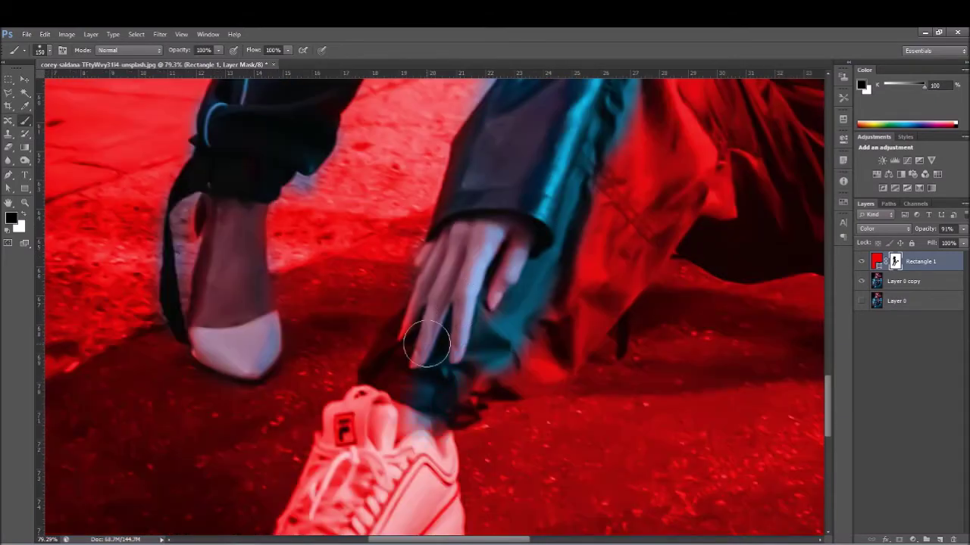
pyautogui.moveTo(364, 469); pyautogui.dragTo(432, 341)
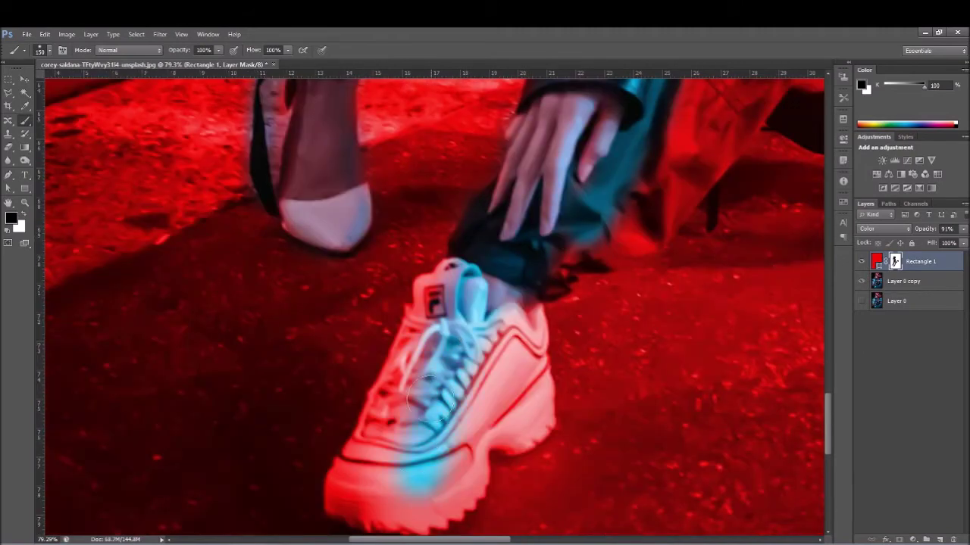
pyautogui.moveTo(492, 379); pyautogui.dragTo(510, 321)
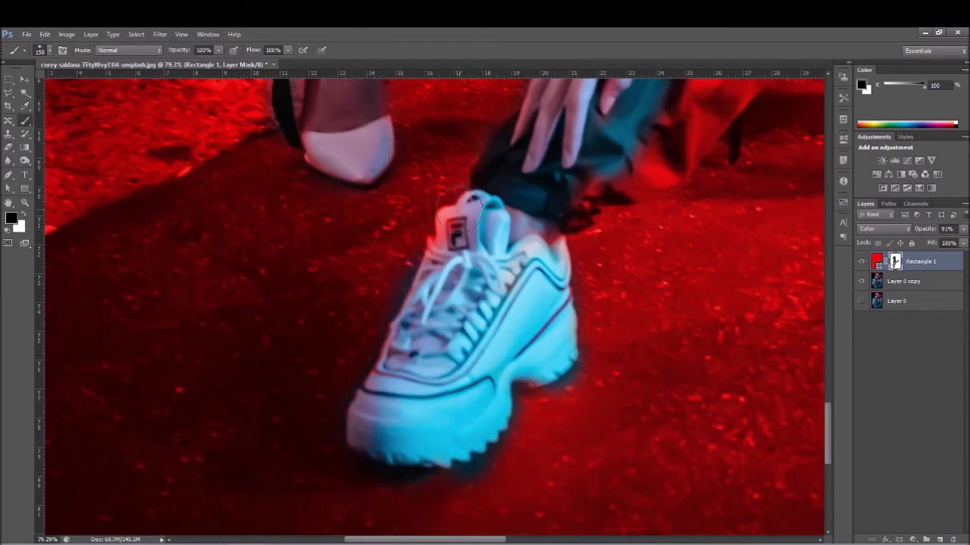
# Reveal teal along the jacket sleeve, jacket edge and upper trouser leg.
pyautogui.moveTo(555, 256)
pyautogui.mouseDown()
pyautogui.moveTo(424, 306)
pyautogui.moveTo(464, 323)
pyautogui.mouseUp()
pyautogui.scroll(5, 455, 257)
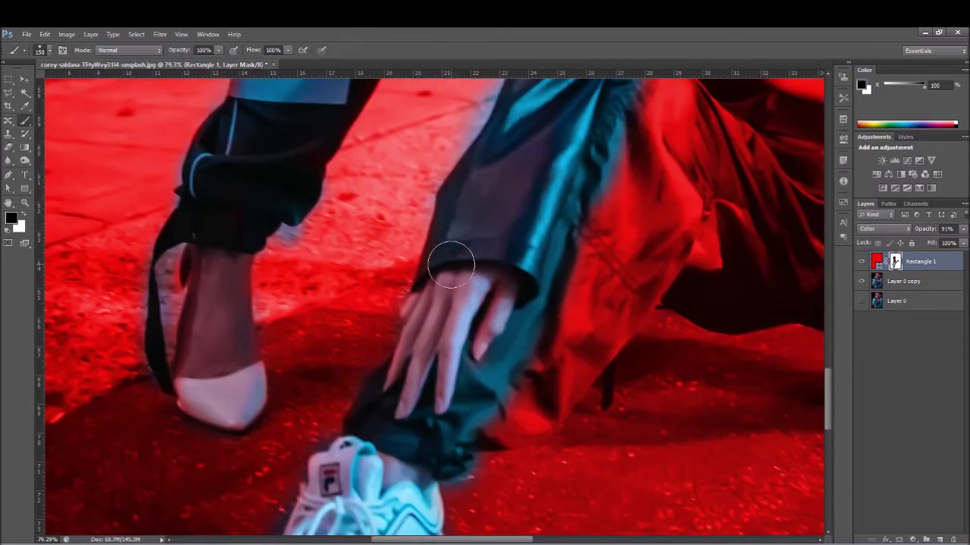
pyautogui.moveTo(608, 195); pyautogui.dragTo(550, 344)
pyautogui.moveTo(634, 321)
pyautogui.mouseDown()
pyautogui.moveTo(422, 353)
pyautogui.moveTo(407, 288)
pyautogui.moveTo(421, 164)
pyautogui.moveTo(468, 205)
pyautogui.moveTo(548, 325)
pyautogui.moveTo(401, 357)
pyautogui.moveTo(362, 331)
pyautogui.moveTo(404, 368)
pyautogui.moveTo(450, 320)
pyautogui.moveTo(493, 318)
pyautogui.mouseUp()
pyautogui.moveTo(663, 212); pyautogui.dragTo(444, 208)
pyautogui.moveTo(437, 268)
pyautogui.mouseDown()
pyautogui.moveTo(361, 124)
pyautogui.moveTo(342, 313)
pyautogui.moveTo(366, 281)
pyautogui.moveTo(288, 372)
pyautogui.moveTo(331, 346)
pyautogui.moveTo(419, 251)
pyautogui.mouseUp()
# Remove the red from the shoe's left side, heel and sole.
pyautogui.moveTo(447, 404)
pyautogui.mouseDown()
pyautogui.moveTo(443, 444)
pyautogui.moveTo(554, 428)
pyautogui.mouseUp()
pyautogui.moveTo(555, 428); pyautogui.dragTo(365, 254)
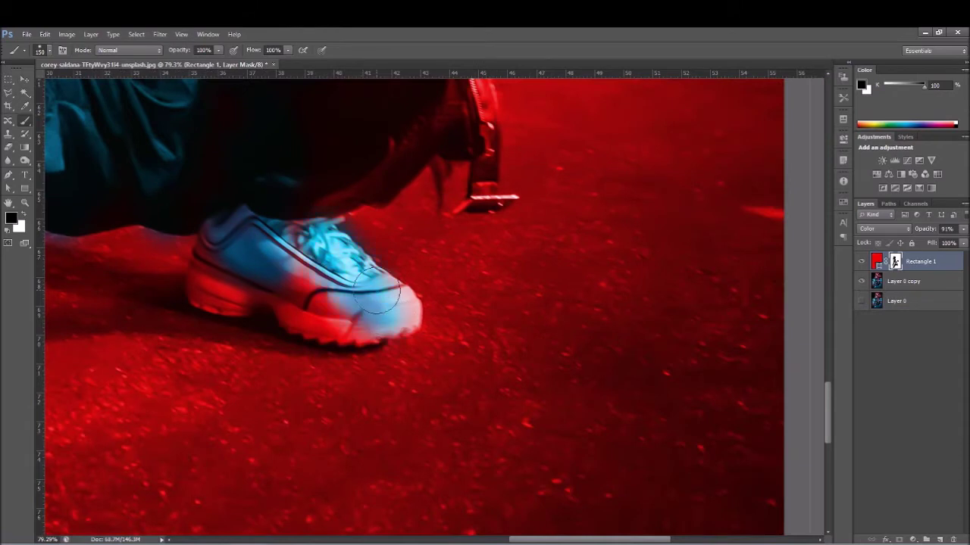
pyautogui.moveTo(223, 282)
pyautogui.mouseDown()
pyautogui.moveTo(199, 264)
pyautogui.moveTo(322, 324)
pyautogui.mouseUp()
pyautogui.moveTo(314, 206); pyautogui.dragTo(358, 389)
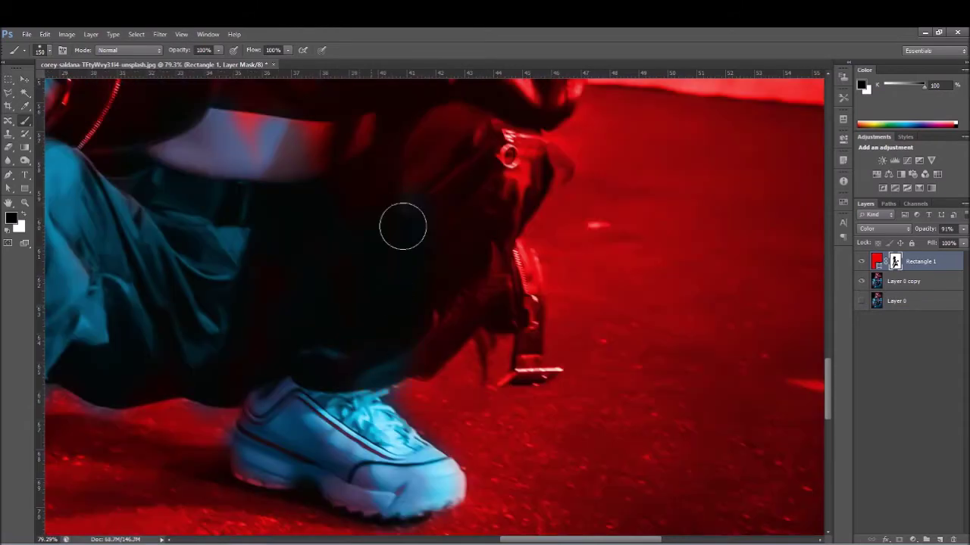
# Clear the red from the bag strap, its ring and the hair beside her face.
pyautogui.moveTo(428, 331)
pyautogui.mouseDown()
pyautogui.moveTo(517, 319)
pyautogui.moveTo(528, 368)
pyautogui.mouseUp()
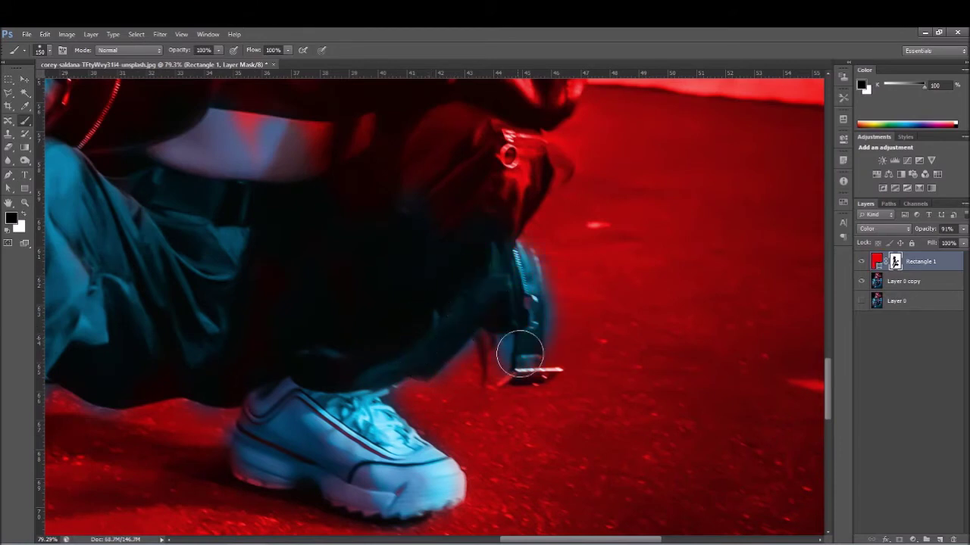
pyautogui.moveTo(496, 174)
pyautogui.mouseDown()
pyautogui.moveTo(496, 313)
pyautogui.moveTo(349, 234)
pyautogui.moveTo(379, 190)
pyautogui.moveTo(504, 225)
pyautogui.mouseUp()
pyautogui.moveTo(531, 268); pyautogui.dragTo(496, 324)
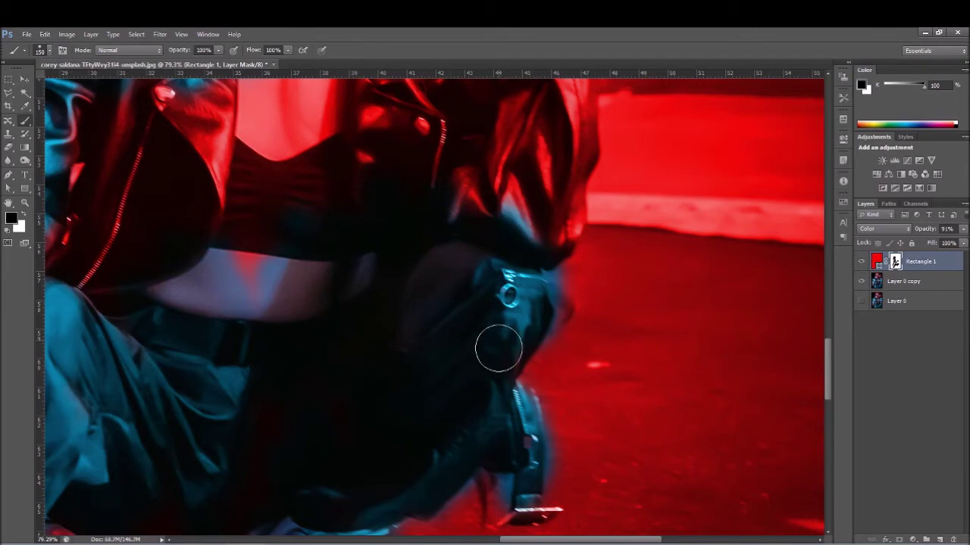
pyautogui.scroll(5, 507, 229)
pyautogui.moveTo(507, 229); pyautogui.dragTo(509, 246)
pyautogui.moveTo(508, 245); pyautogui.dragTo(511, 202)
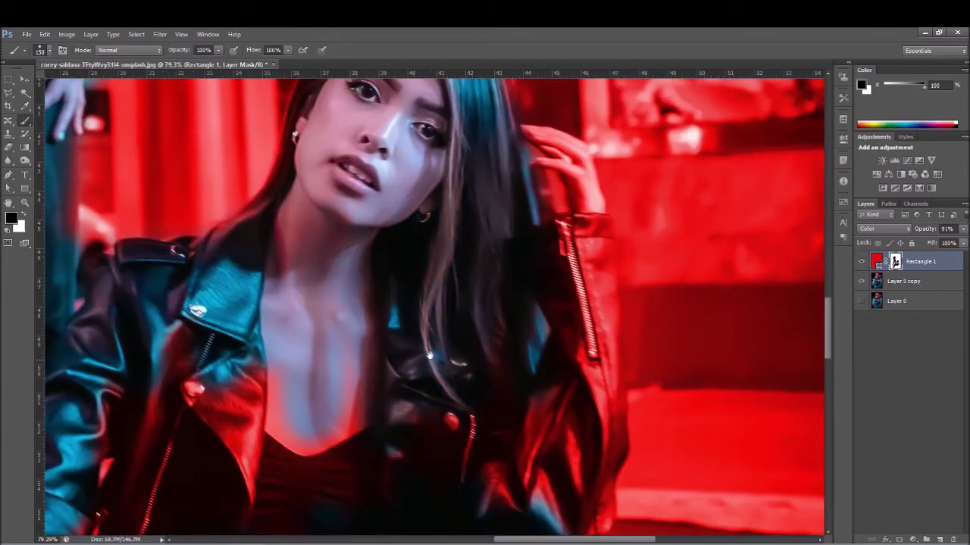
# Paint the red tint off the sitting woman's jacket strip with the black brush.
pyautogui.scroll(-5, 347, 270)
pyautogui.hscroll(3, 347, 270)
pyautogui.moveTo(361, 233); pyautogui.dragTo(344, 360)
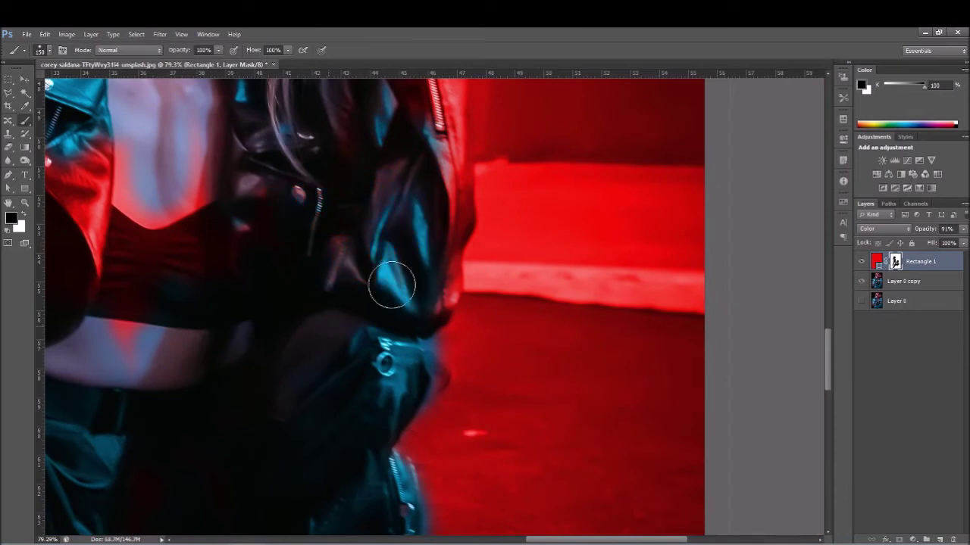
pyautogui.scroll(1, 413, 267)
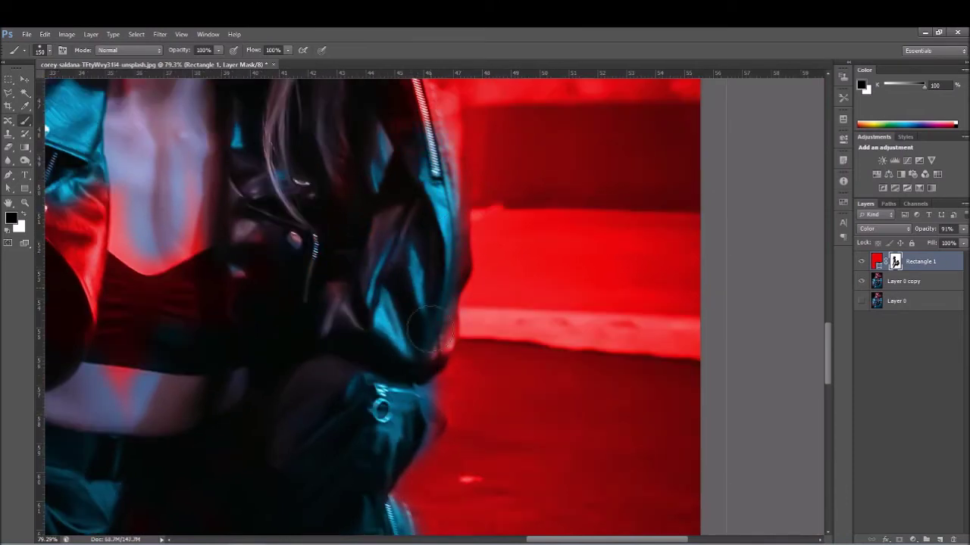
pyautogui.scroll(5, 424, 340)
pyautogui.hscroll(-1, 425, 340)
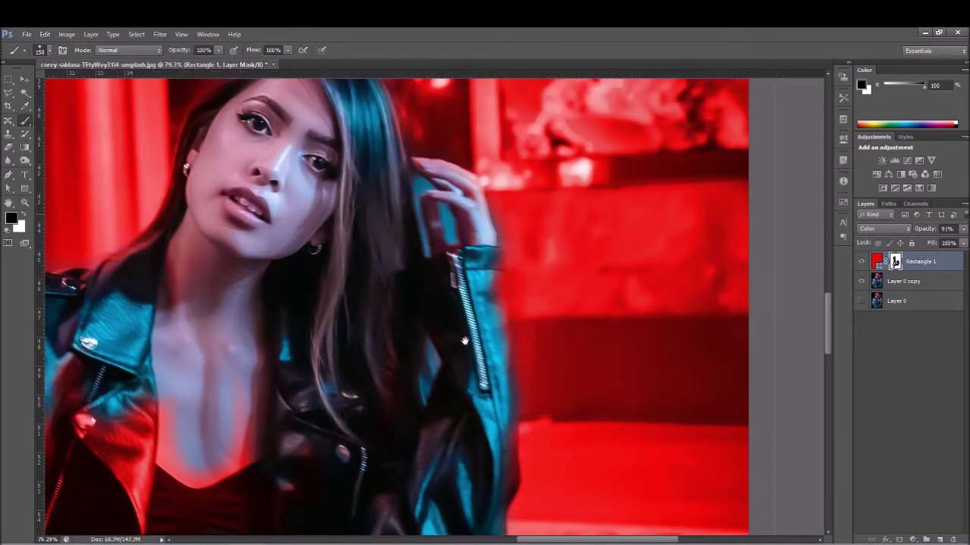
pyautogui.scroll(3, 469, 303)
pyautogui.hscroll(-3, 469, 303)
pyautogui.moveTo(465, 407); pyautogui.dragTo(536, 235)
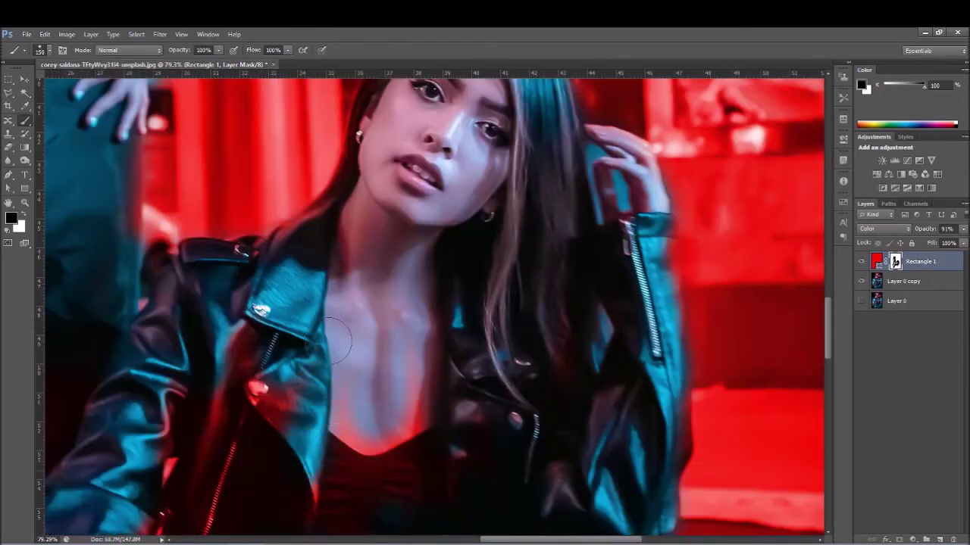
# Show the rulers, switch the painting colour to white and shrink the brush to 80 px.
pyautogui.scroll(-3, 339, 340)
pyautogui.scroll(-3, 378, 318)
pyautogui.hscroll(-1, 424, 296)
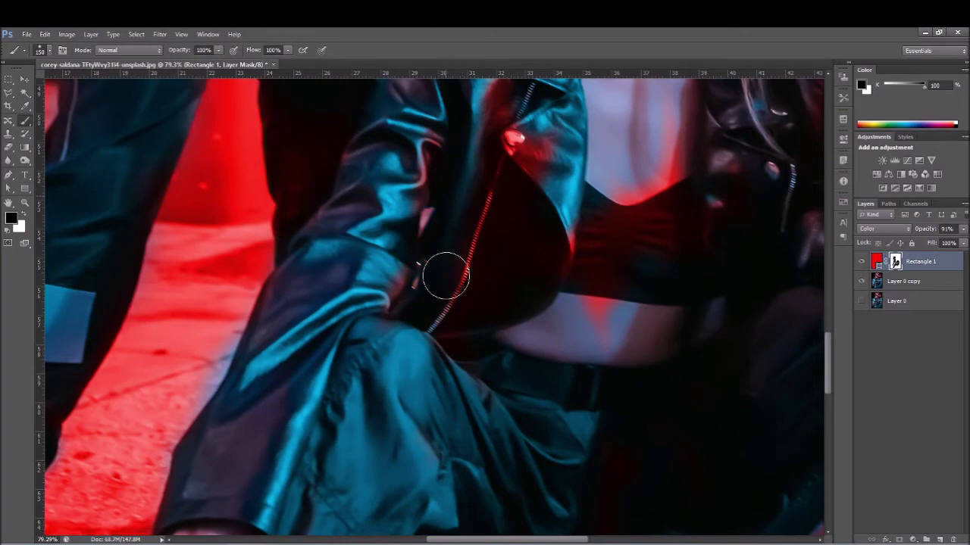
pyautogui.scroll(2, 492, 326)
pyautogui.scroll(4, 500, 386)
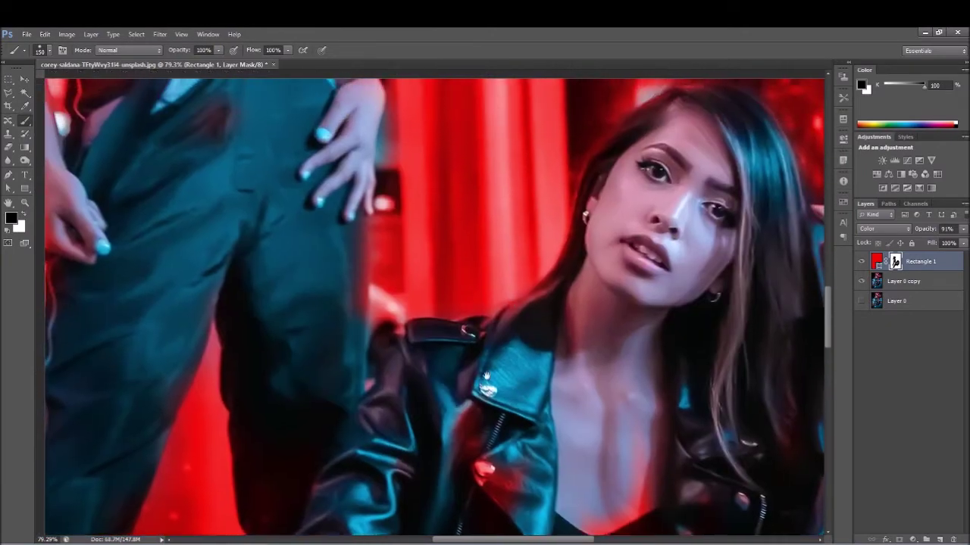
pyautogui.scroll(-2, 486, 377)
pyautogui.scroll(-4, 455, 424)
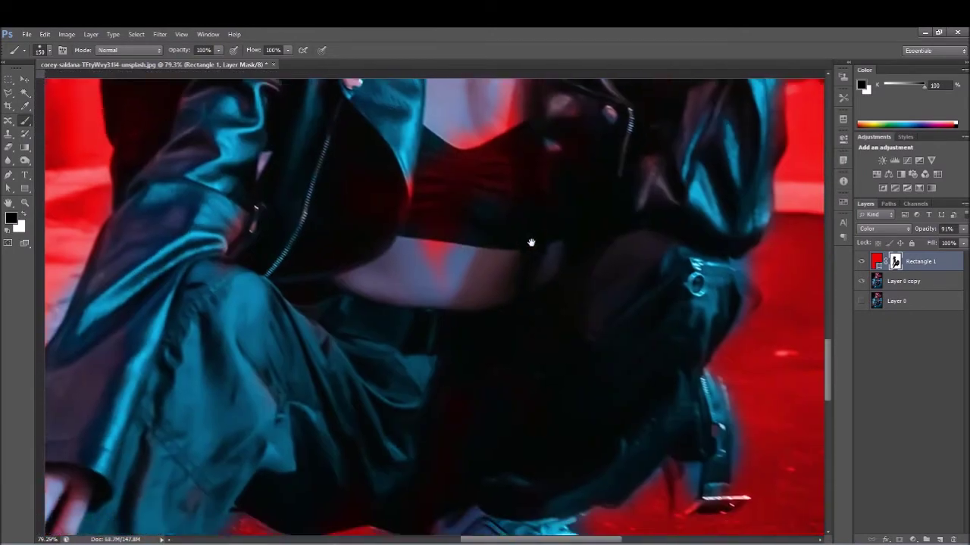
pyautogui.scroll(-1, 515, 216)
pyautogui.hotkey('ctrl', 'r')
pyautogui.scroll(2, 497, 178)
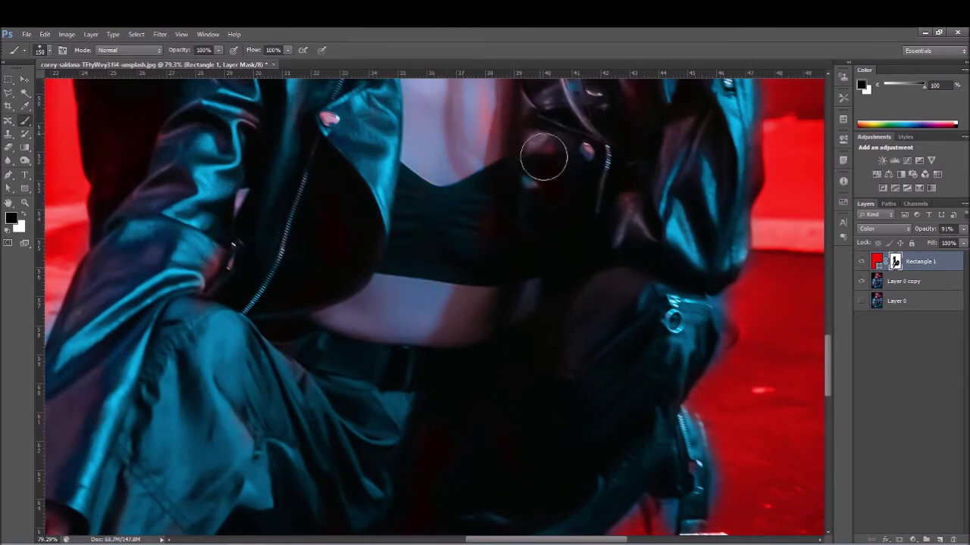
pyautogui.hscroll(-5, 470, 343)
pyautogui.scroll(-2, 257, 216)
pyautogui.press('x')
pyautogui.press('[')
pyautogui.press('[')
pyautogui.press('[')
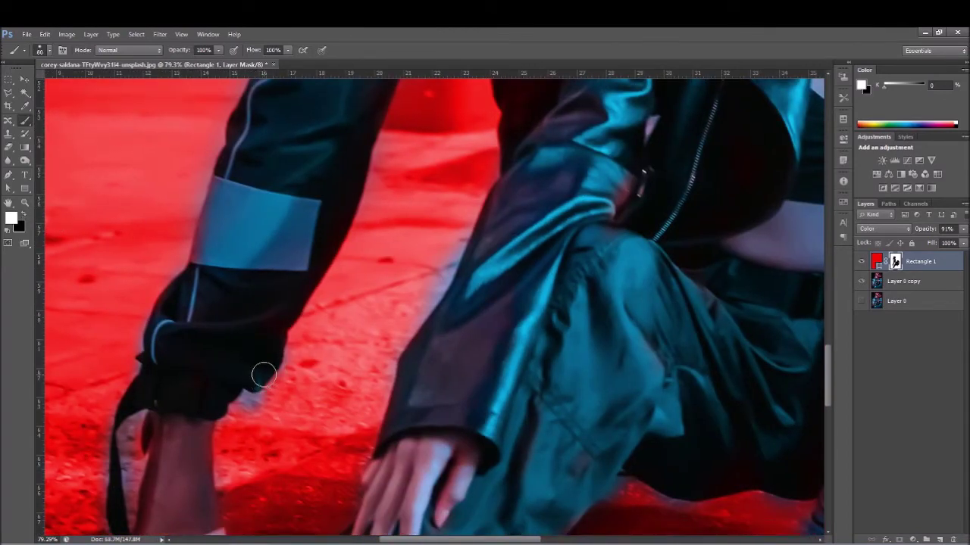
# Zoom in and centre the view on the standing woman's shoe.
pyautogui.scroll(1, 444, 281)
pyautogui.scroll(3, 447, 278)
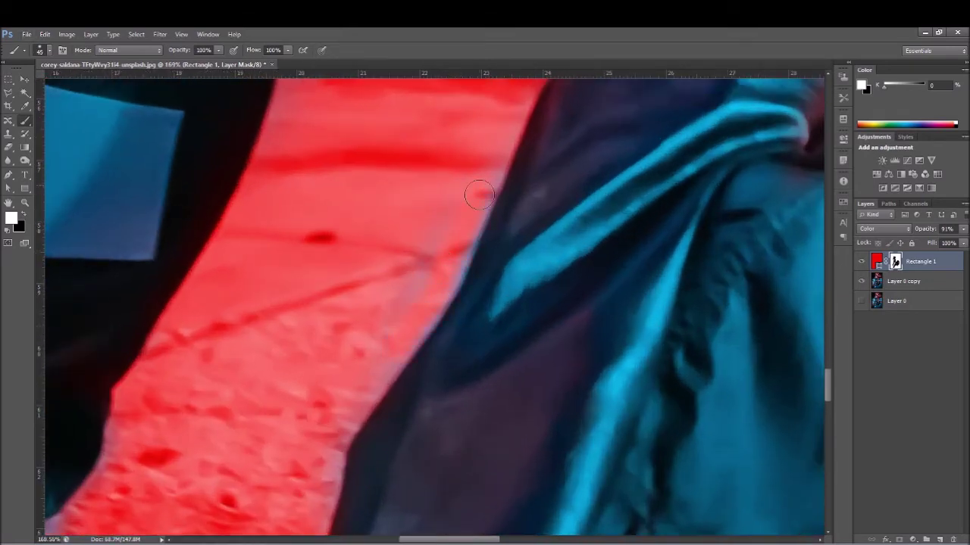
pyautogui.moveTo(367, 378); pyautogui.dragTo(449, 184)
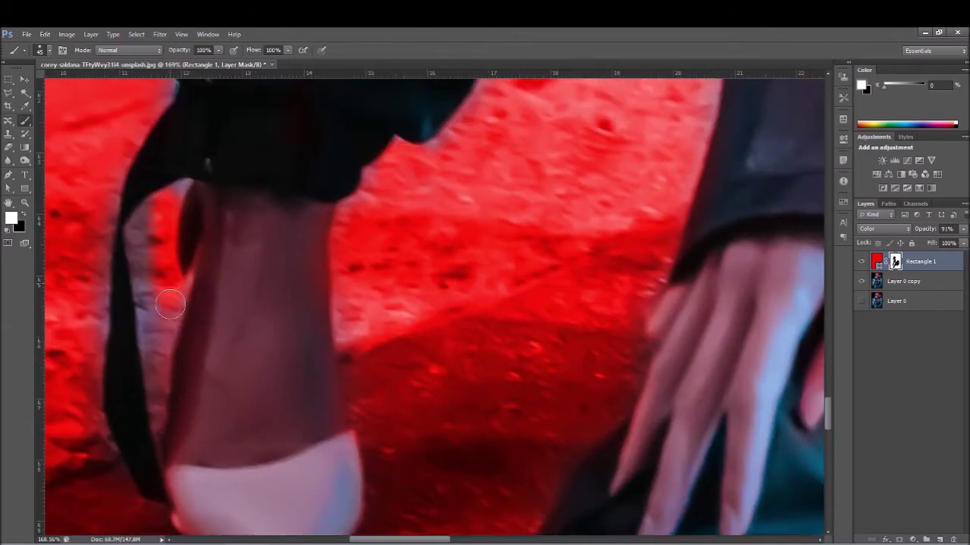
pyautogui.moveTo(165, 287); pyautogui.dragTo(316, 212)
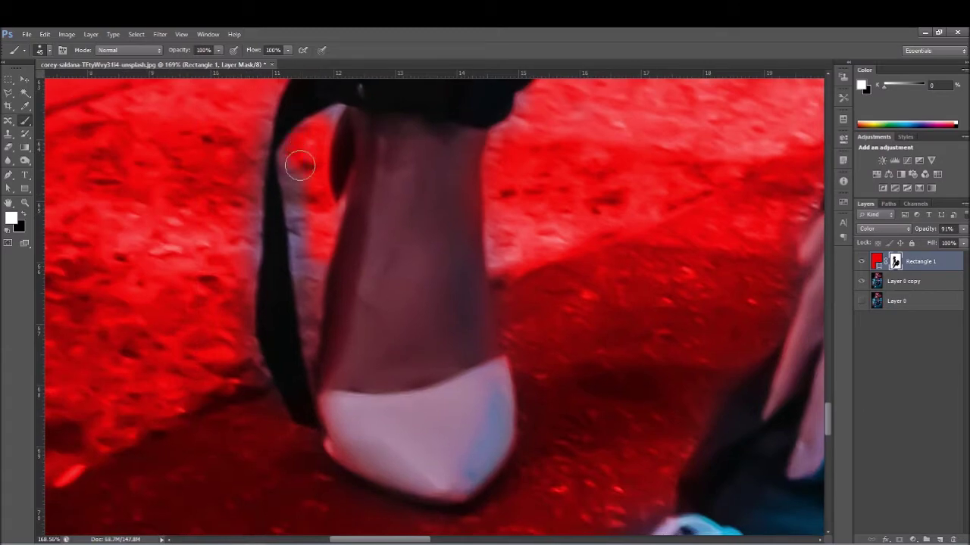
pyautogui.moveTo(263, 360); pyautogui.dragTo(288, 356)
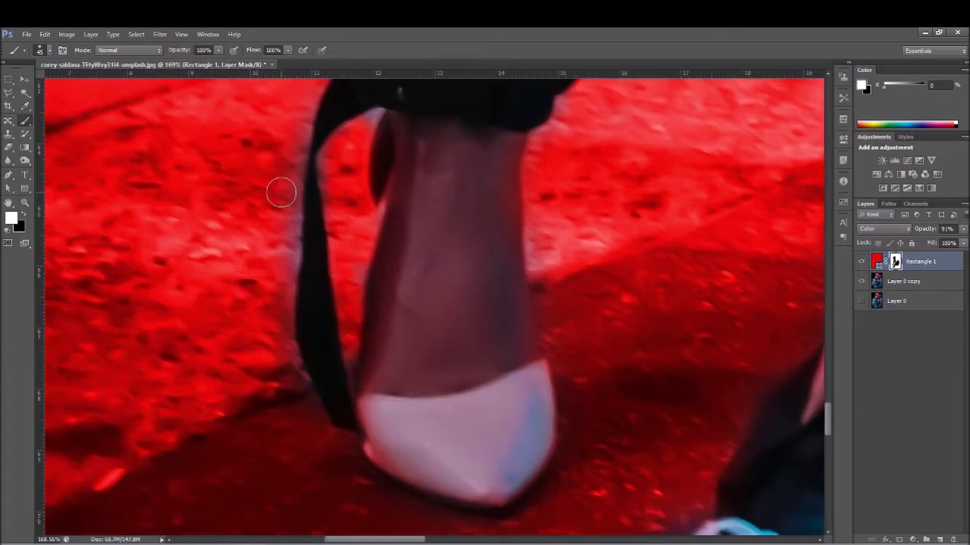
# Work along the standing woman's leg, strap and arm edges, painting white to restore red.
pyautogui.scroll(-3, 265, 363)
pyautogui.scroll(-4, 264, 363)
pyautogui.scroll(-3, 264, 363)
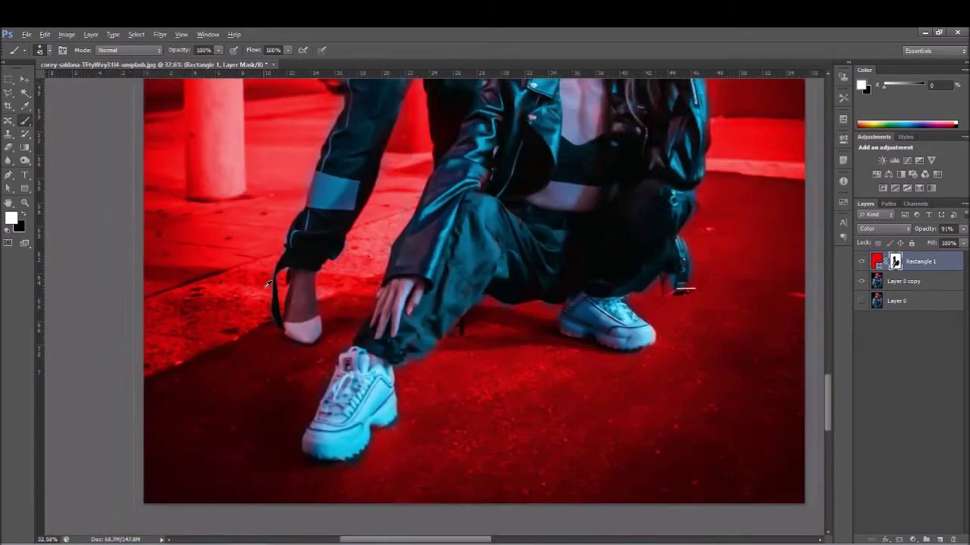
pyautogui.scroll(2, 526, 325)
pyautogui.scroll(7, 525, 325)
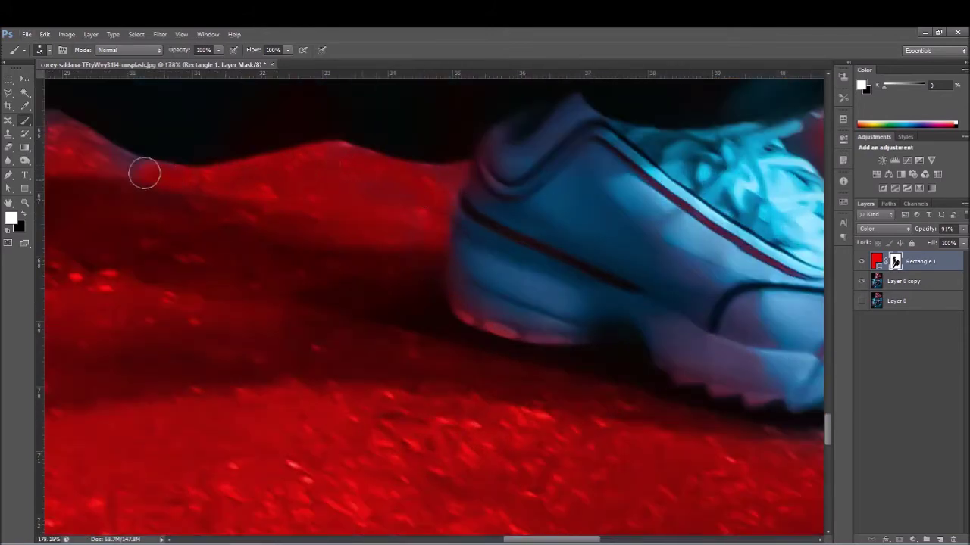
pyautogui.scroll(-3, 254, 276)
pyautogui.scroll(-3, 254, 276)
pyautogui.scroll(-2, 254, 276)
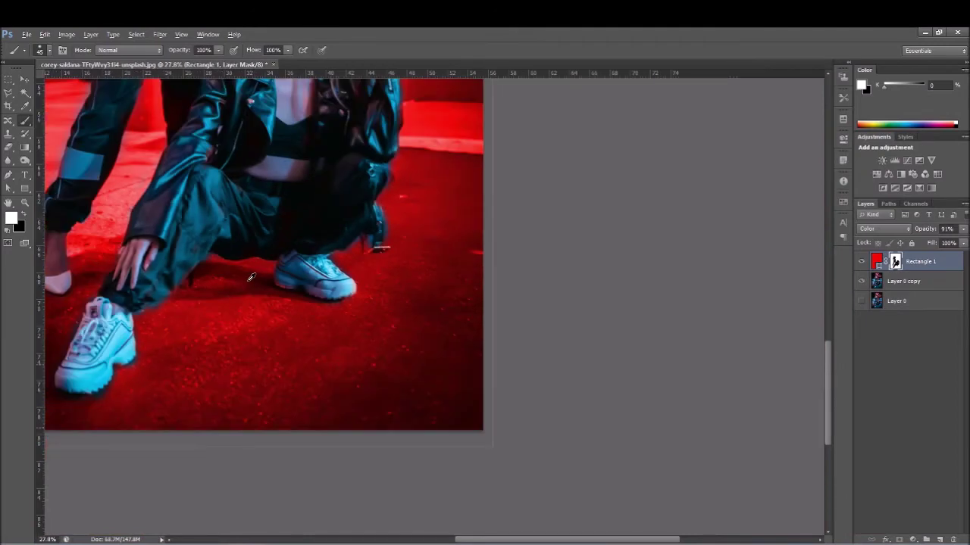
pyautogui.scroll(-2, 239, 165)
pyautogui.scroll(-2, 232, 136)
pyautogui.scroll(1, 232, 136)
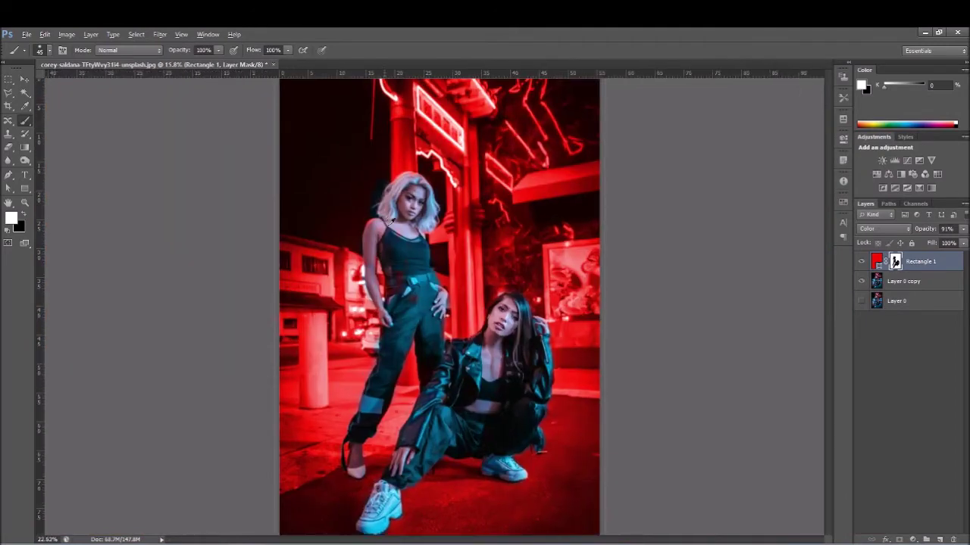
pyautogui.scroll(3, 532, 345)
pyautogui.scroll(-1, 362, 315)
pyautogui.scroll(1, 362, 315)
pyautogui.scroll(2, 362, 315)
pyautogui.scroll(3, 362, 315)
pyautogui.scroll(3, 379, 303)
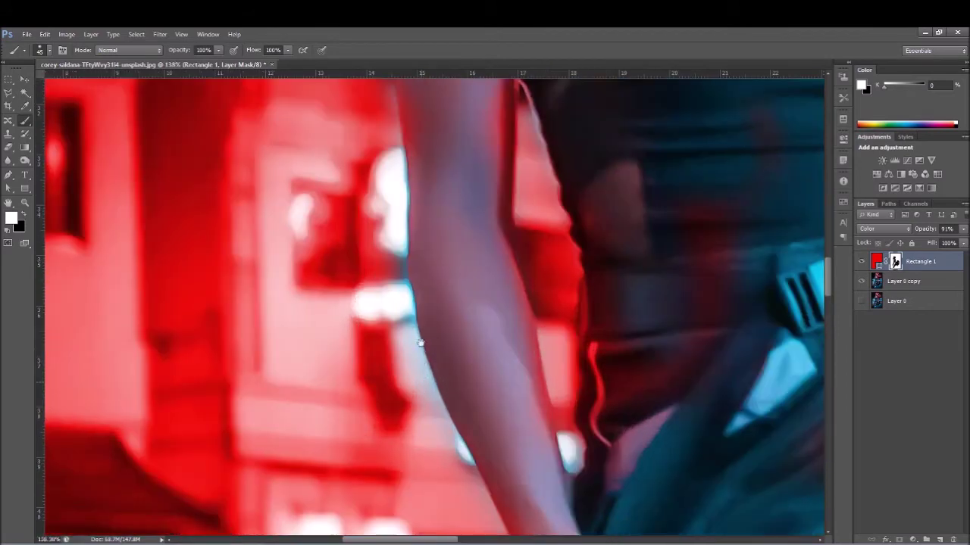
pyautogui.scroll(1, 414, 292)
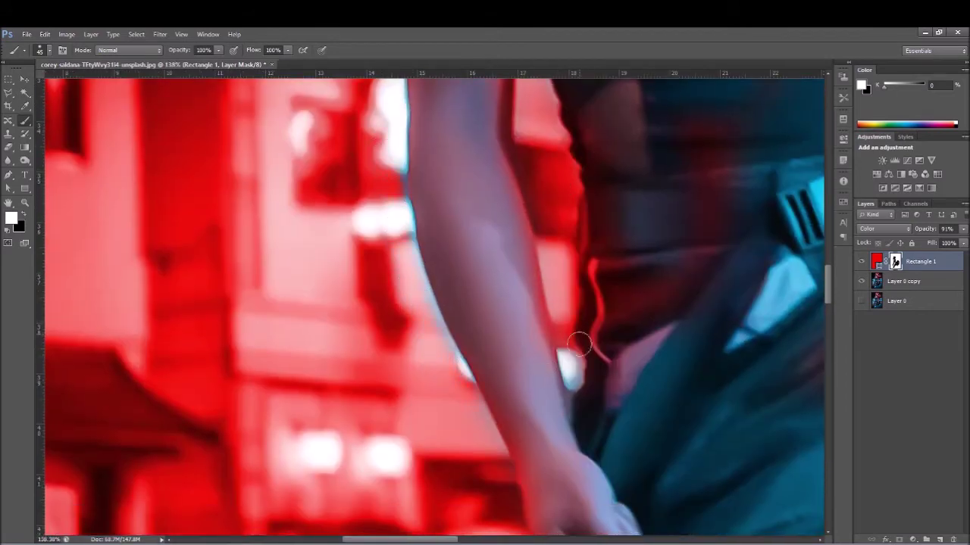
pyautogui.scroll(-2, 579, 345)
pyautogui.scroll(-3, 579, 341)
pyautogui.scroll(-1, 579, 333)
pyautogui.scroll(-1, 579, 326)
pyautogui.scroll(-1, 579, 326)
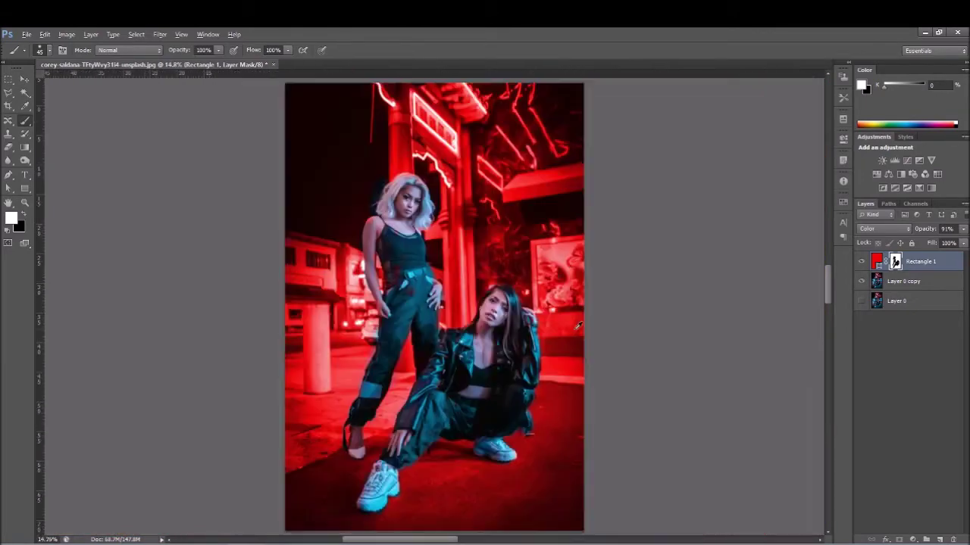
pyautogui.scroll(2, 578, 272)
pyautogui.scroll(2, 482, 264)
pyautogui.scroll(1, 454, 257)
pyautogui.scroll(2, 441, 278)
pyautogui.scroll(3, 460, 227)
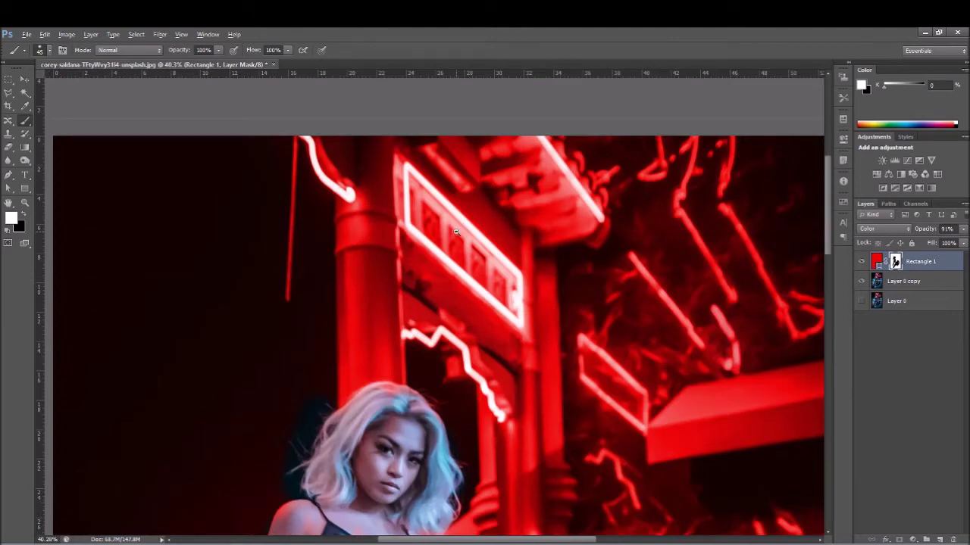
# Switch to black, paint over the neon sign's panels on the mask, and fit the photo.
pyautogui.scroll(1, 460, 227)
pyautogui.scroll(1, 409, 250)
pyautogui.scroll(1, 356, 277)
pyautogui.press('x')
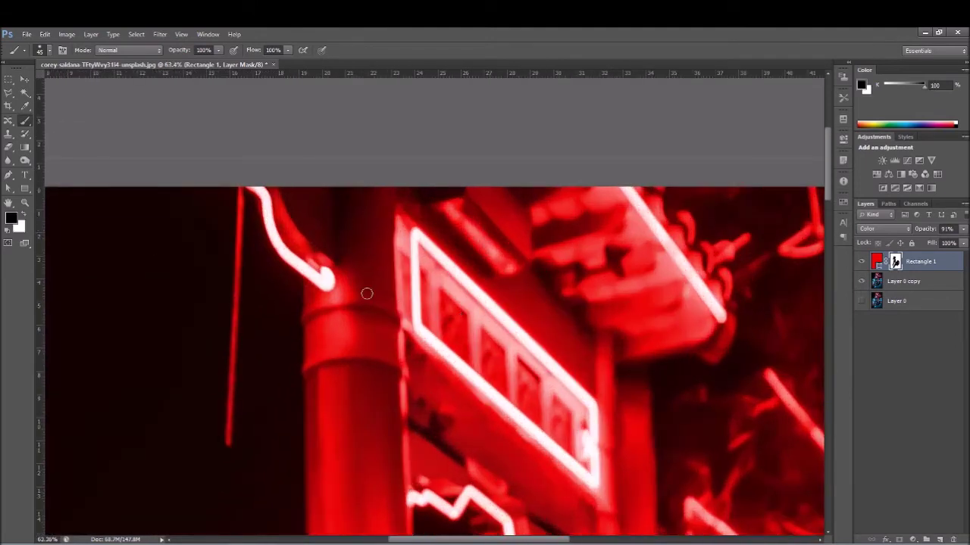
pyautogui.scroll(1, 488, 346)
pyautogui.scroll(2, 488, 346)
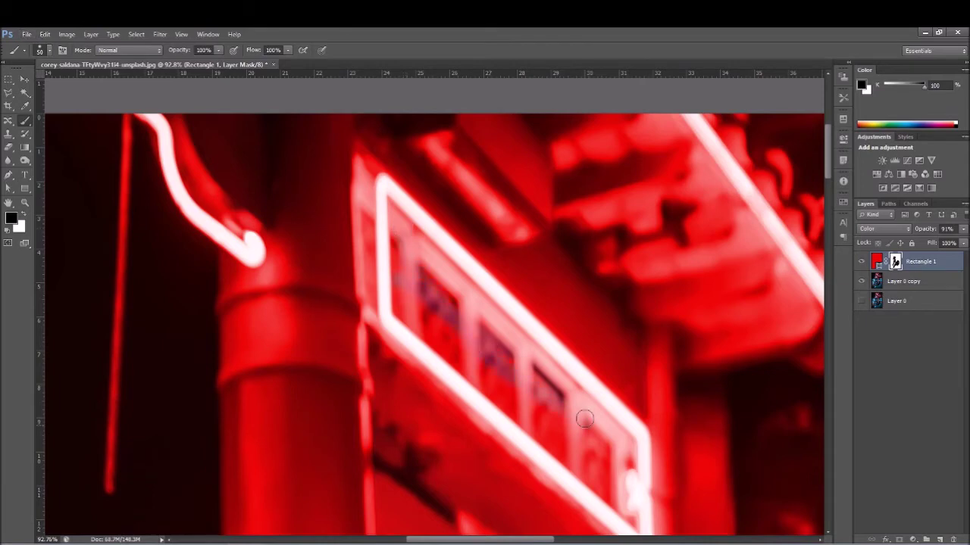
pyautogui.moveTo(456, 330); pyautogui.dragTo(396, 291)
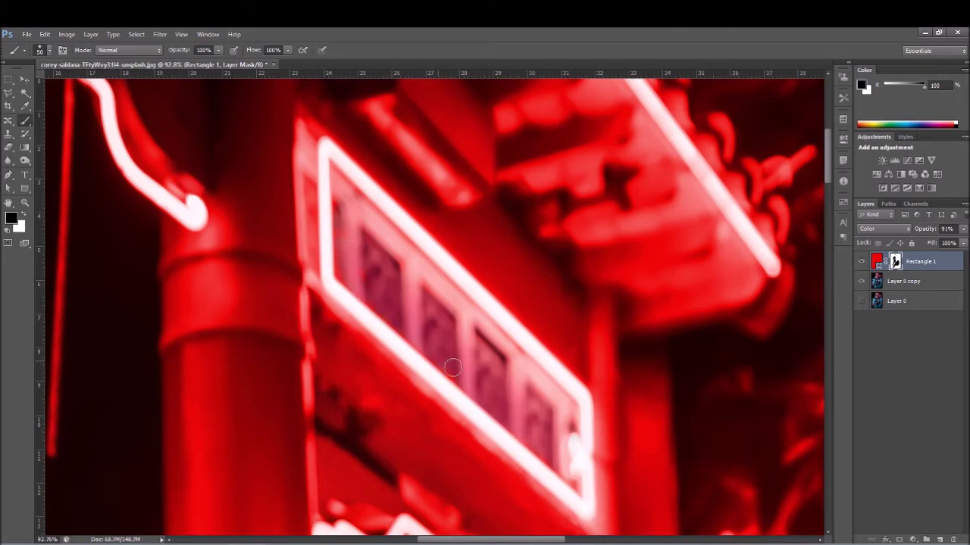
pyautogui.hotkey('ctrl', '0')
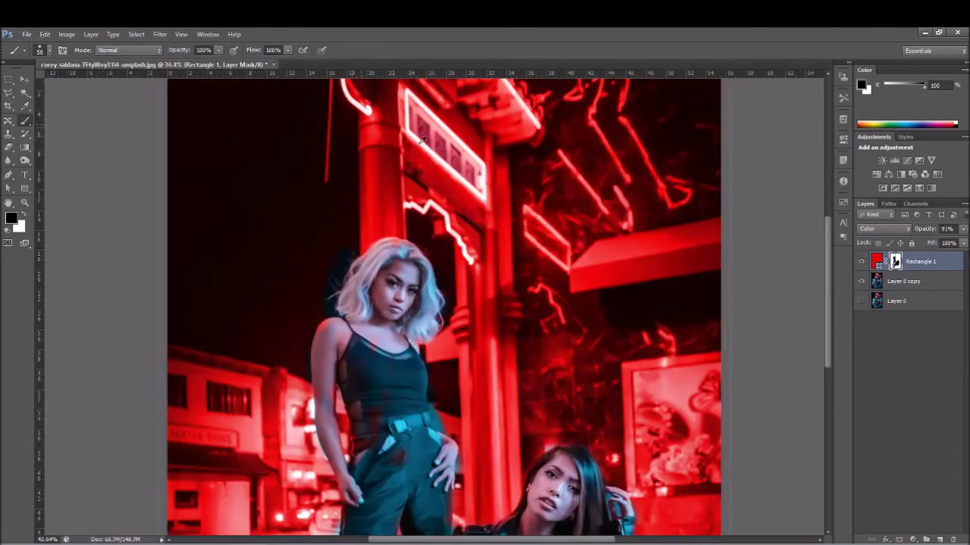
# Paint the red off the dark top-left sky with an 800 px brush, then shrink it to 175 px.
pyautogui.scroll(3, 419, 270)
pyautogui.moveTo(419, 271); pyautogui.dragTo(406, 292)
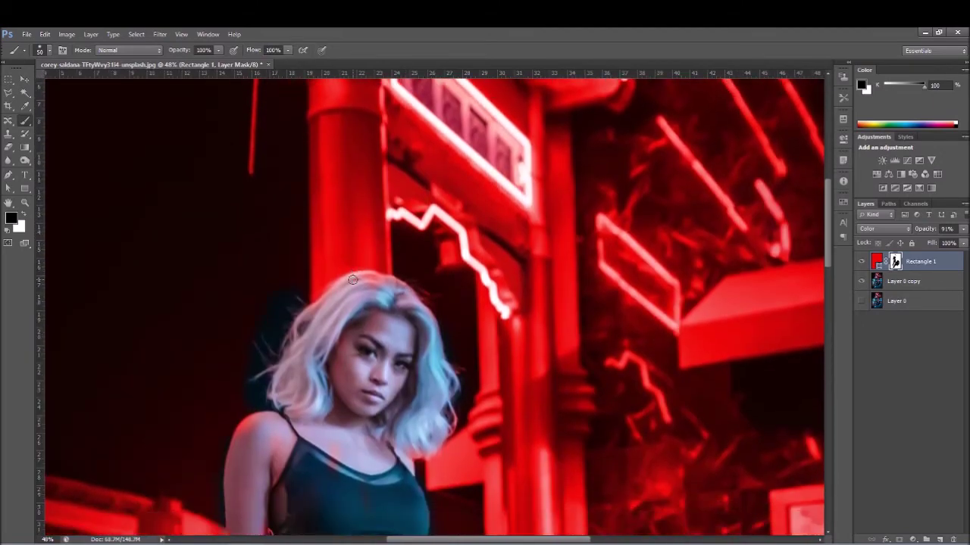
pyautogui.scroll(-5, 352, 279)
pyautogui.scroll(3, 259, 245)
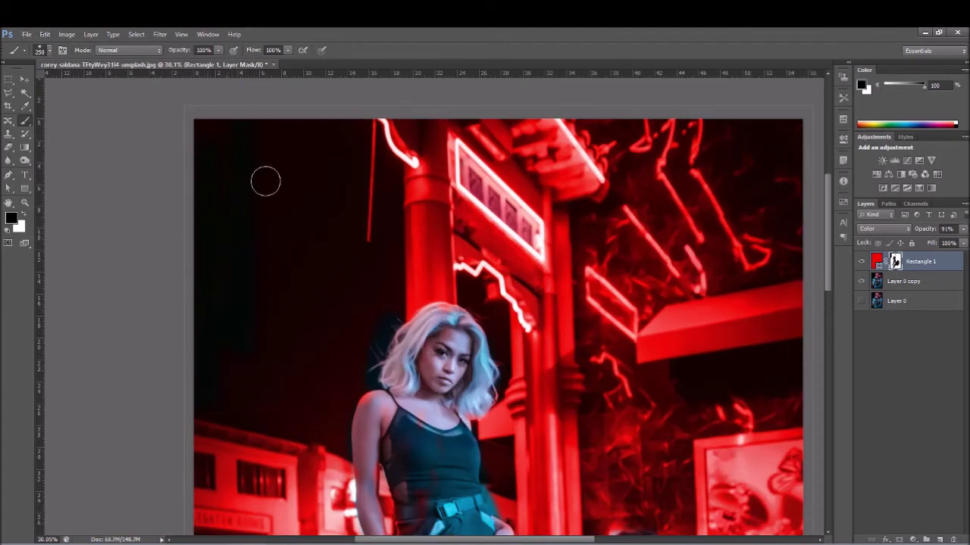
pyautogui.press(']')
pyautogui.press(']')
pyautogui.press(']')
pyautogui.moveTo(270, 174); pyautogui.dragTo(217, 340)
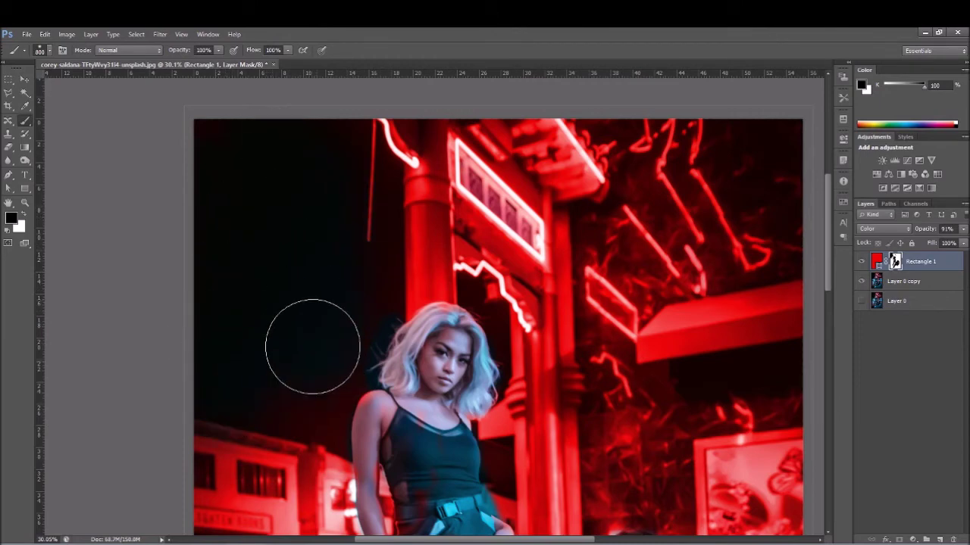
pyautogui.press('[')
pyautogui.press('[')
pyautogui.press('[')
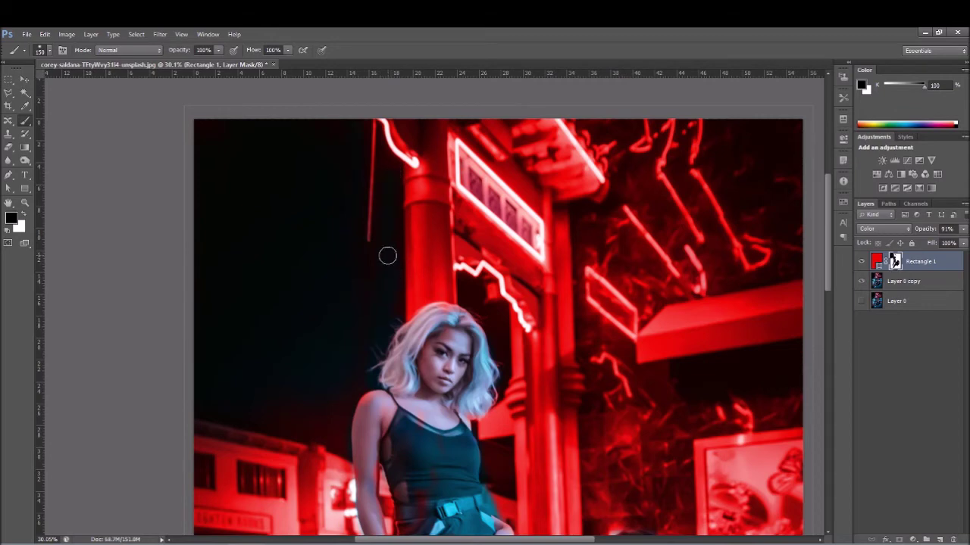
# Set the brush to 300 px and bring the upper part of the photo into view.
pyautogui.scroll(2, 390, 252)
pyautogui.scroll(3, 391, 252)
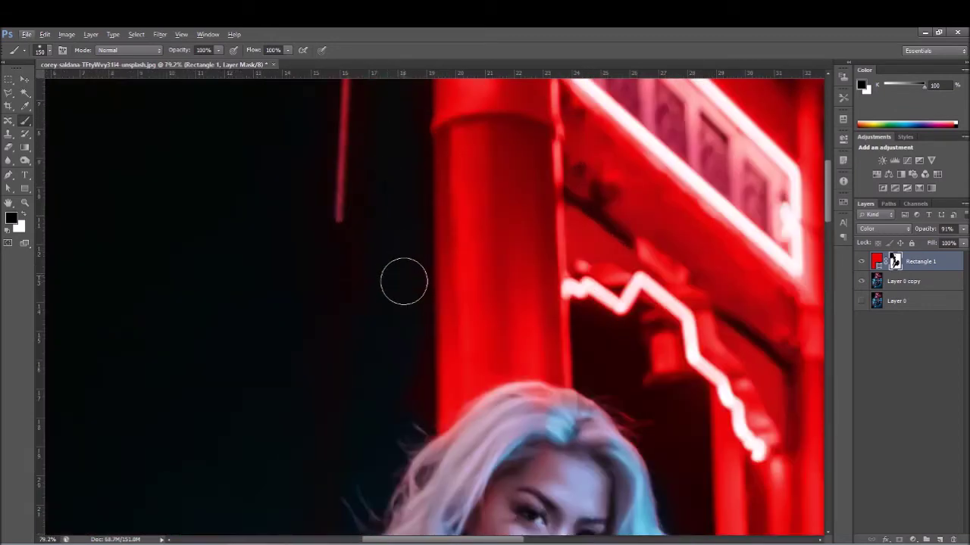
pyautogui.scroll(-3, 405, 348)
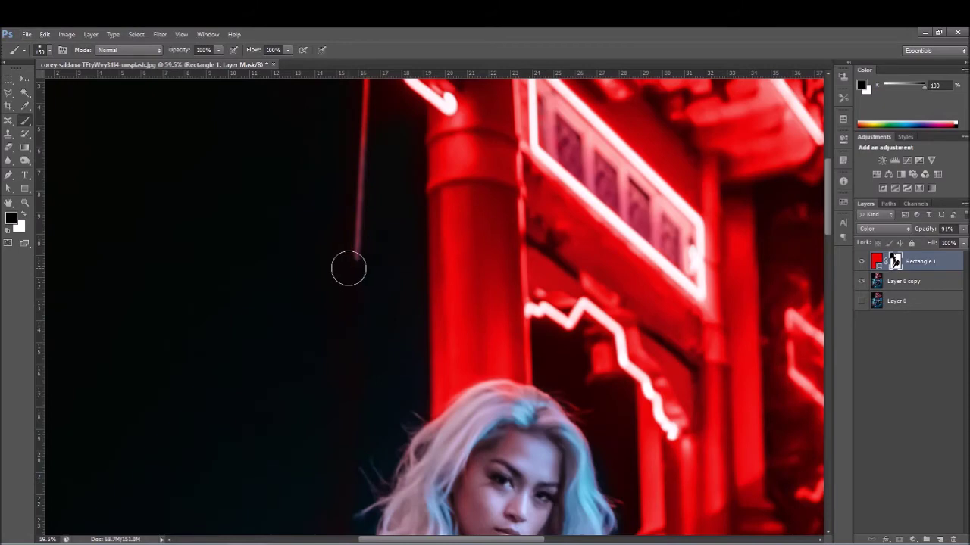
pyautogui.scroll(-5, 338, 379)
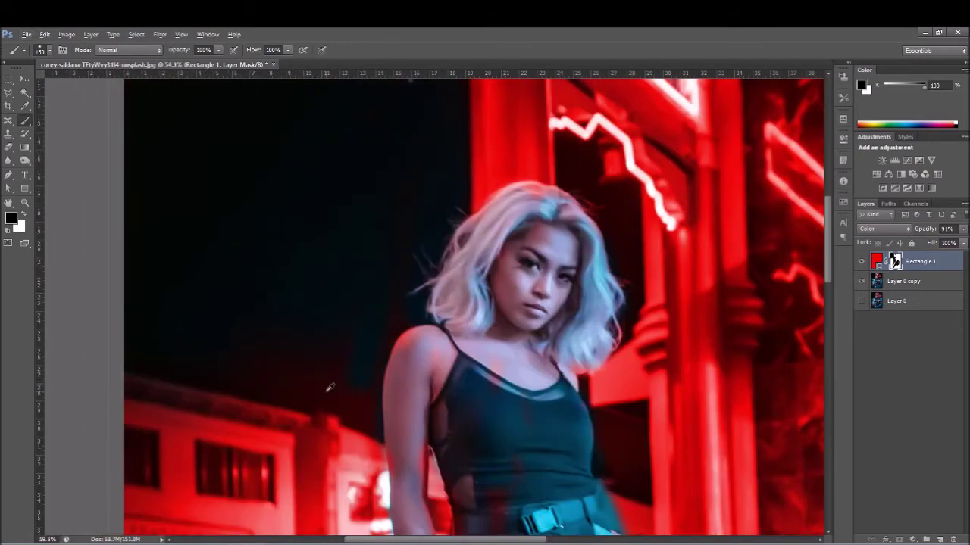
pyautogui.scroll(1, 359, 325)
pyautogui.scroll(-3, 360, 325)
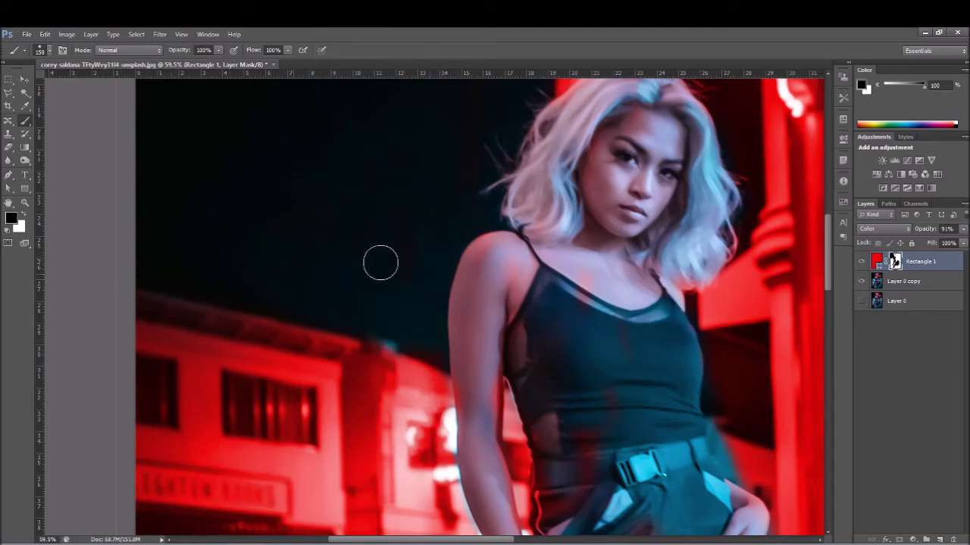
pyautogui.scroll(-3, 475, 231)
pyautogui.scroll(-2, 439, 228)
pyautogui.scroll(2, 401, 220)
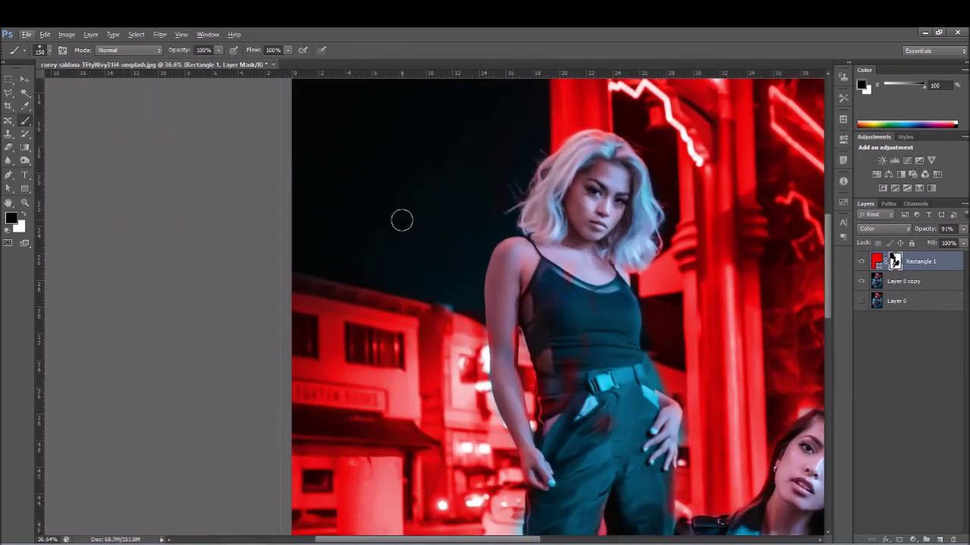
pyautogui.press(']')
pyautogui.press(']')
pyautogui.press(']')
pyautogui.scroll(5, 500, 228)
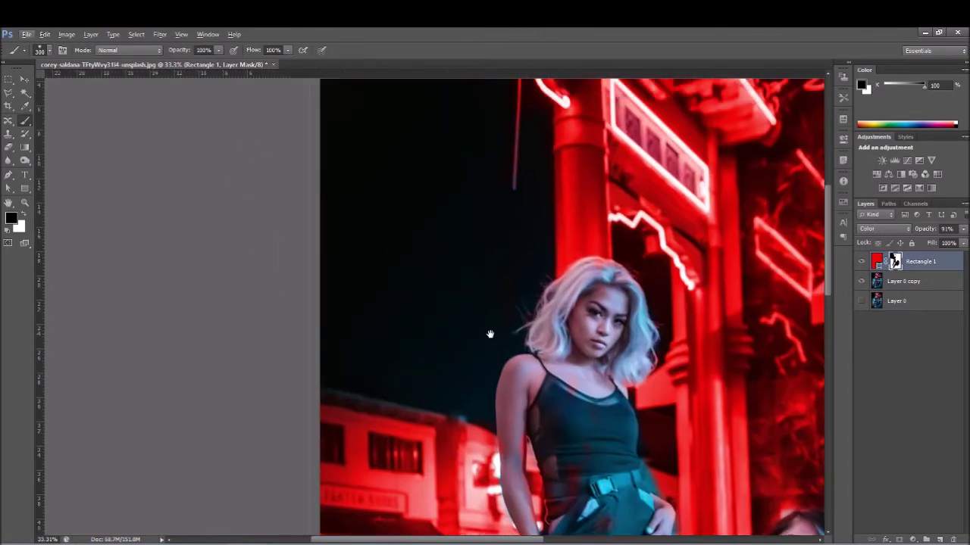
pyautogui.moveTo(384, 238); pyautogui.dragTo(476, 344)
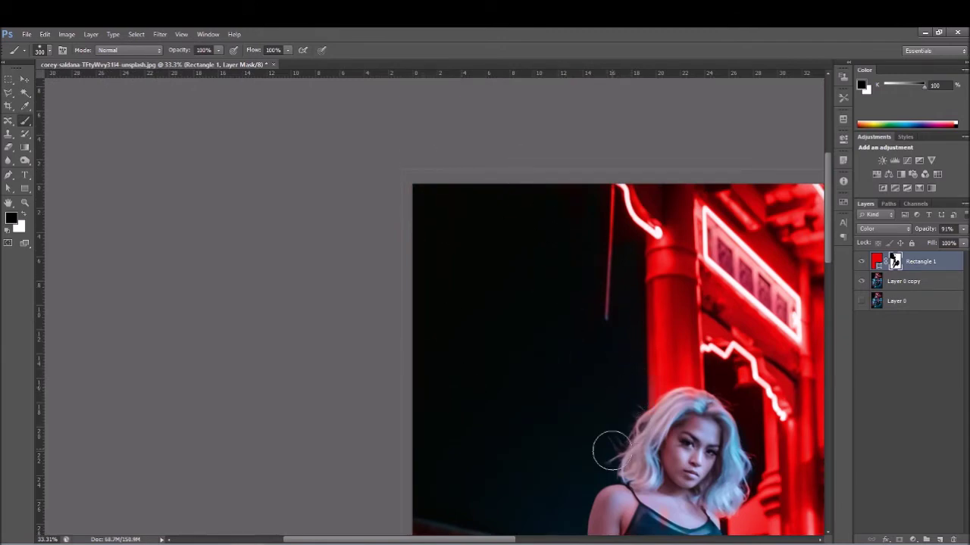
pyautogui.scroll(-5, 446, 228)
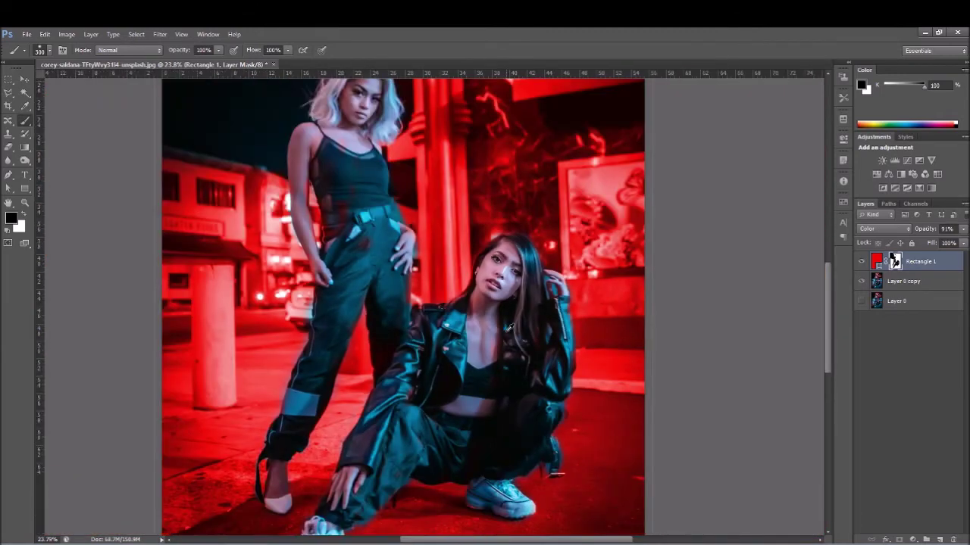
pyautogui.scroll(-2, 509, 322)
pyautogui.scroll(-1, 510, 321)
pyautogui.scroll(1, 533, 124)
pyautogui.scroll(3, 533, 123)
pyautogui.scroll(-2, 533, 123)
pyautogui.scroll(1, 523, 228)
pyautogui.scroll(1, 516, 239)
pyautogui.scroll(1, 540, 298)
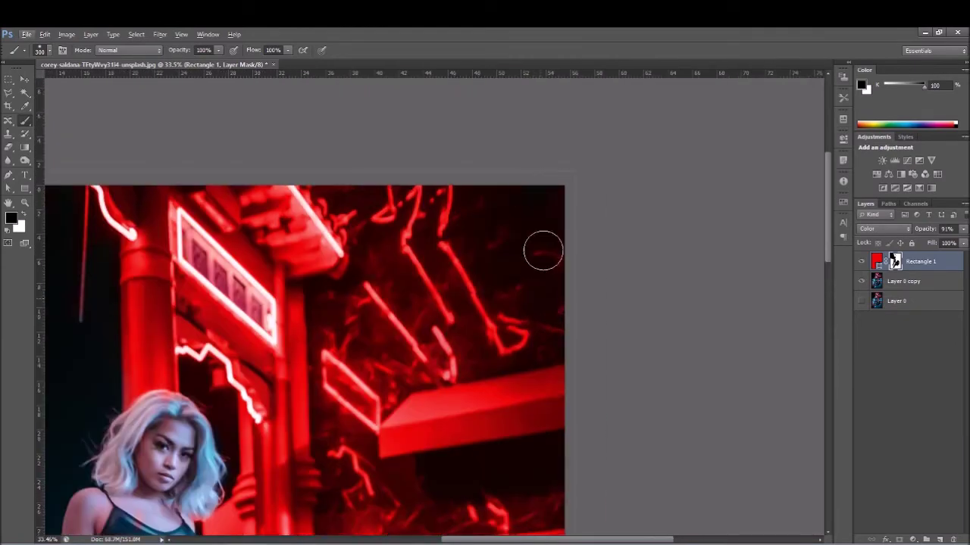
# Paint out the red in the dark upper-right sky, fit the photo, and switch to white.
pyautogui.moveTo(532, 198); pyautogui.dragTo(518, 294)
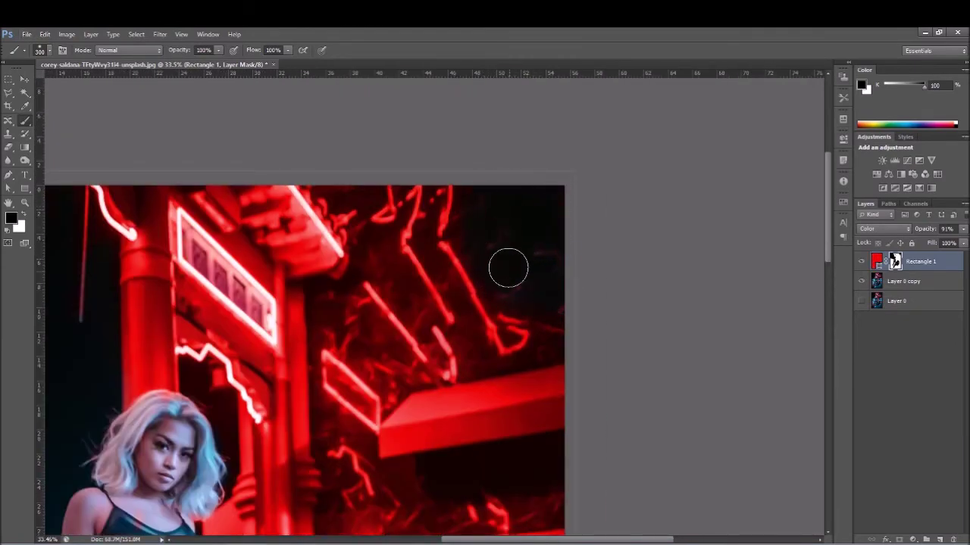
pyautogui.moveTo(525, 343); pyautogui.dragTo(552, 227)
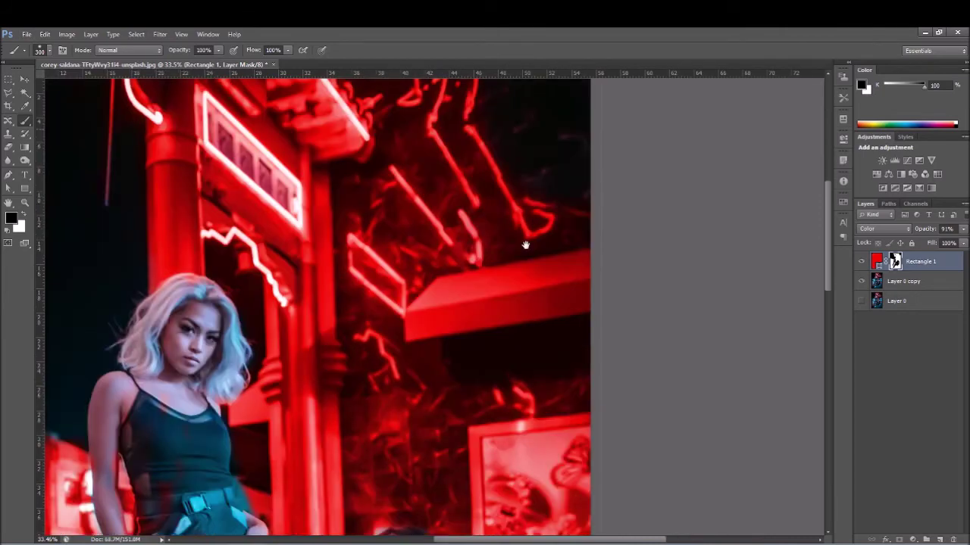
pyautogui.moveTo(409, 182); pyautogui.dragTo(553, 269)
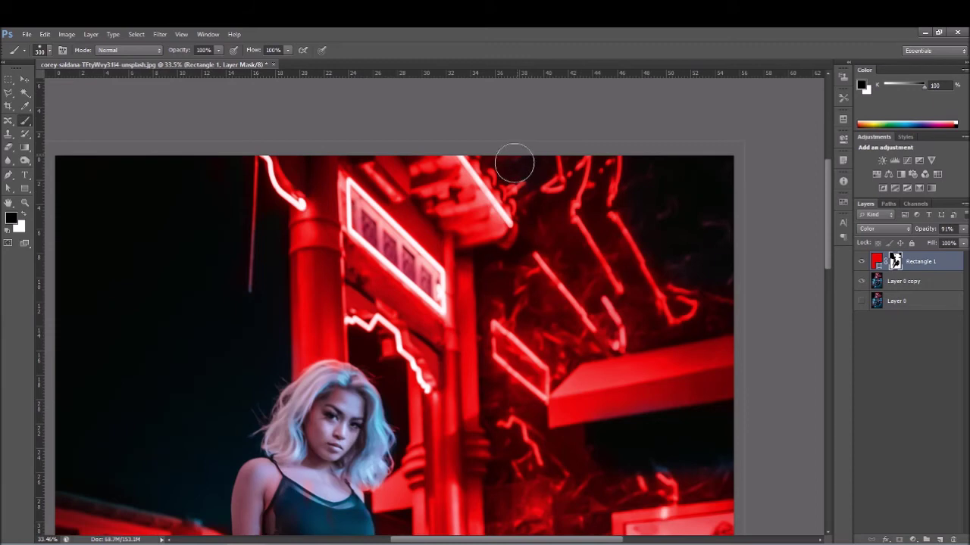
pyautogui.hotkey('ctrl', '0')
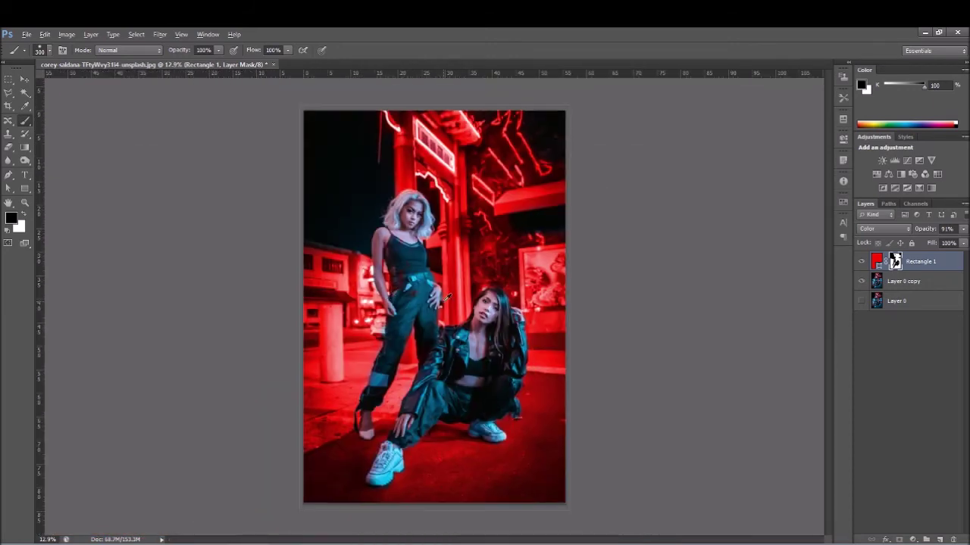
pyautogui.scroll(3, 351, 243)
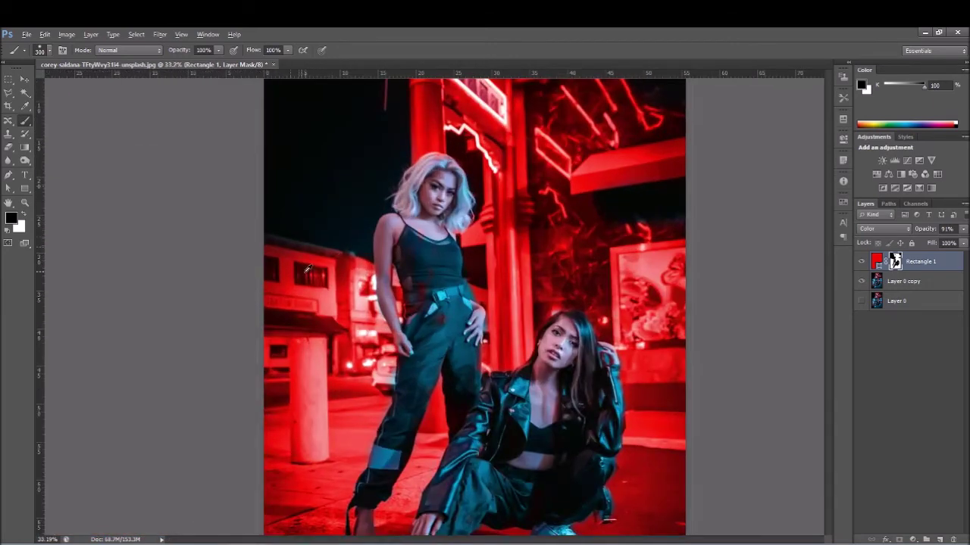
pyautogui.scroll(3, 351, 243)
pyautogui.click(22, 214)
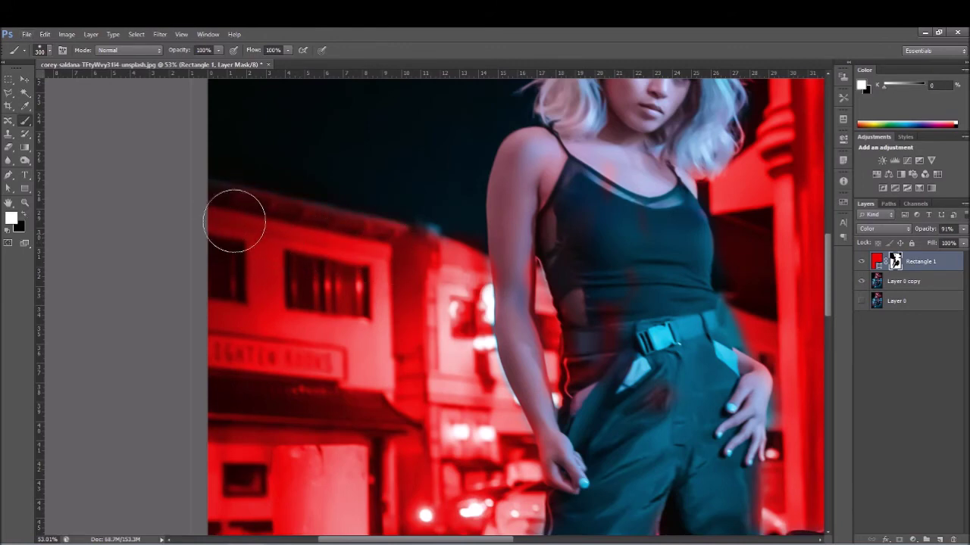
# Paint the ground along the right and bottom edges of the mask back to teal.
pyautogui.click(25, 79)
pyautogui.scroll(-2, 199, 288)
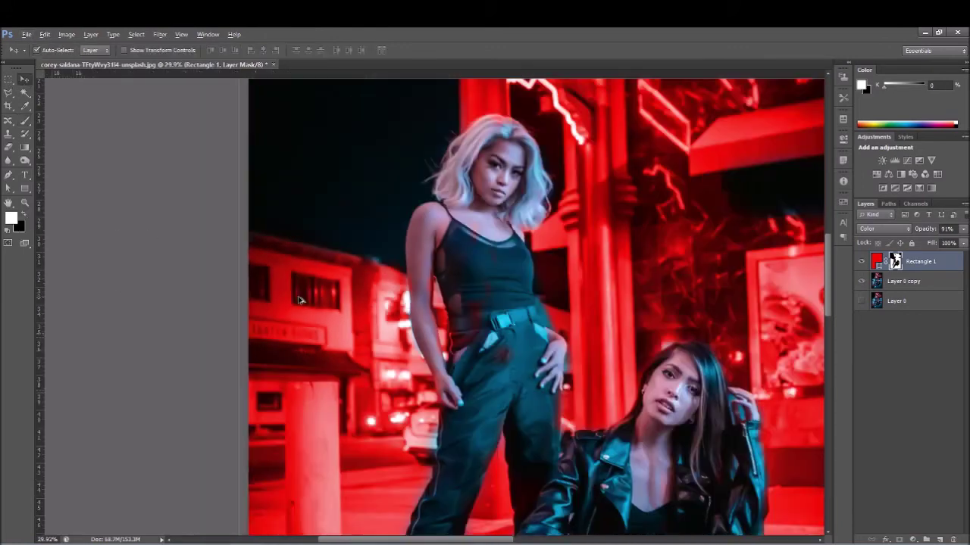
pyautogui.scroll(-2, 250, 295)
pyautogui.scroll(-2, 299, 301)
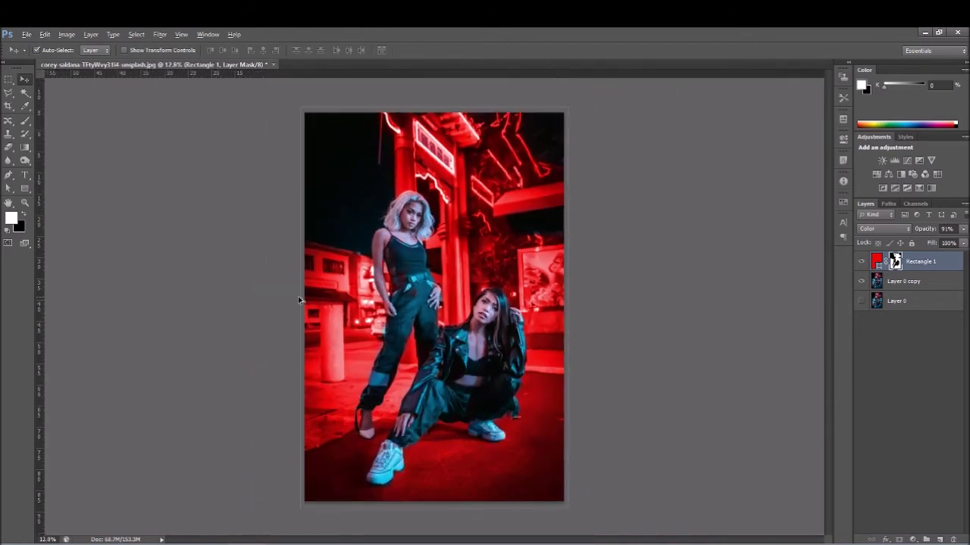
pyautogui.scroll(-1, 299, 301)
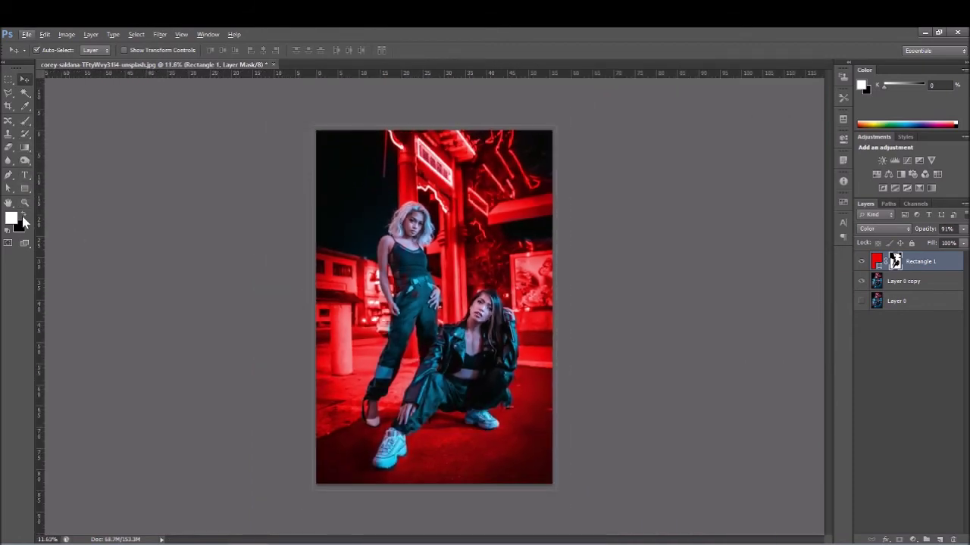
pyautogui.click(25, 121)
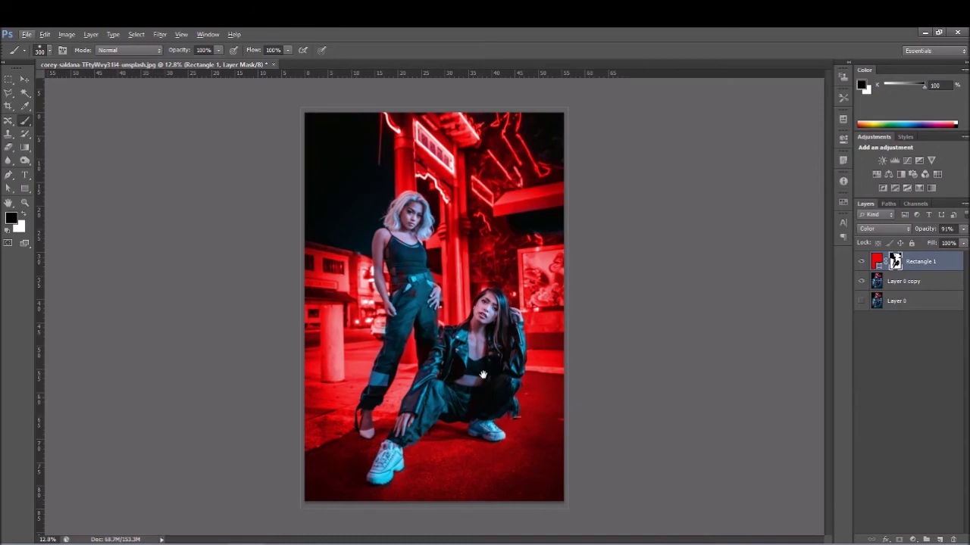
pyautogui.scroll(3, 485, 428)
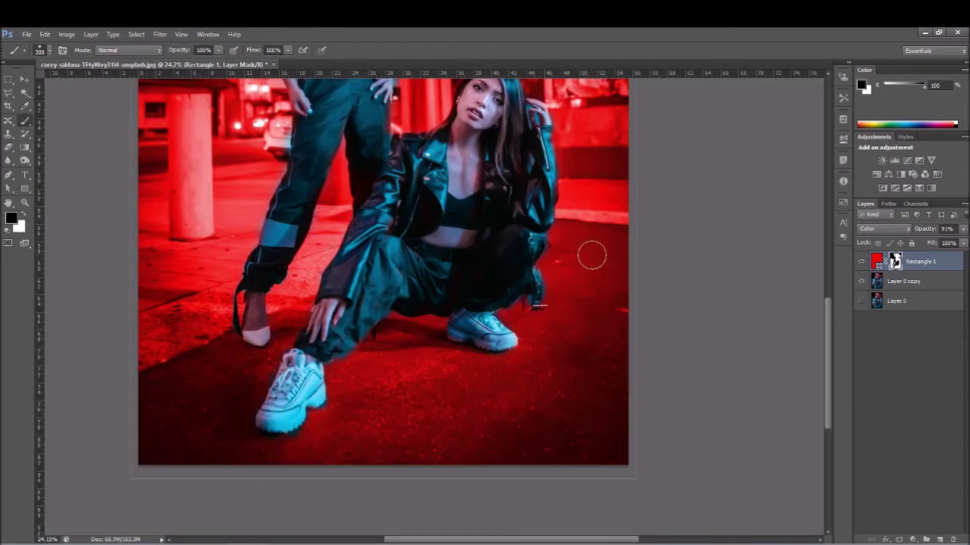
pyautogui.moveTo(616, 239); pyautogui.dragTo(615, 447)
pyautogui.moveTo(625, 388)
pyautogui.mouseDown()
pyautogui.moveTo(587, 457)
pyautogui.moveTo(147, 447)
pyautogui.moveTo(639, 414)
pyautogui.moveTo(612, 384)
pyautogui.moveTo(481, 368)
pyautogui.moveTo(616, 338)
pyautogui.moveTo(621, 350)
pyautogui.moveTo(453, 295)
pyautogui.moveTo(588, 310)
pyautogui.moveTo(464, 345)
pyautogui.moveTo(316, 421)
pyautogui.moveTo(321, 336)
pyautogui.moveTo(253, 399)
pyautogui.moveTo(201, 400)
pyautogui.moveTo(327, 381)
pyautogui.moveTo(200, 412)
pyautogui.moveTo(219, 422)
pyautogui.moveTo(202, 362)
pyautogui.moveTo(218, 375)
pyautogui.moveTo(169, 444)
pyautogui.moveTo(194, 372)
pyautogui.moveTo(162, 386)
pyautogui.mouseUp()
# Zoom around to check the repainted floor, then switch to the Move tool.
pyautogui.scroll(1, 584, 247)
pyautogui.scroll(4, 590, 242)
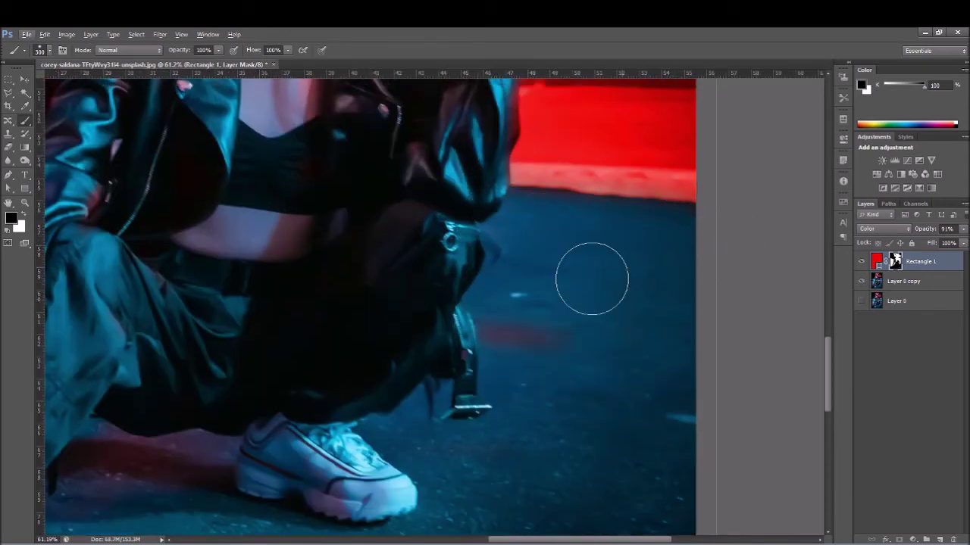
pyautogui.scroll(-6, 591, 278)
pyautogui.scroll(2, 567, 439)
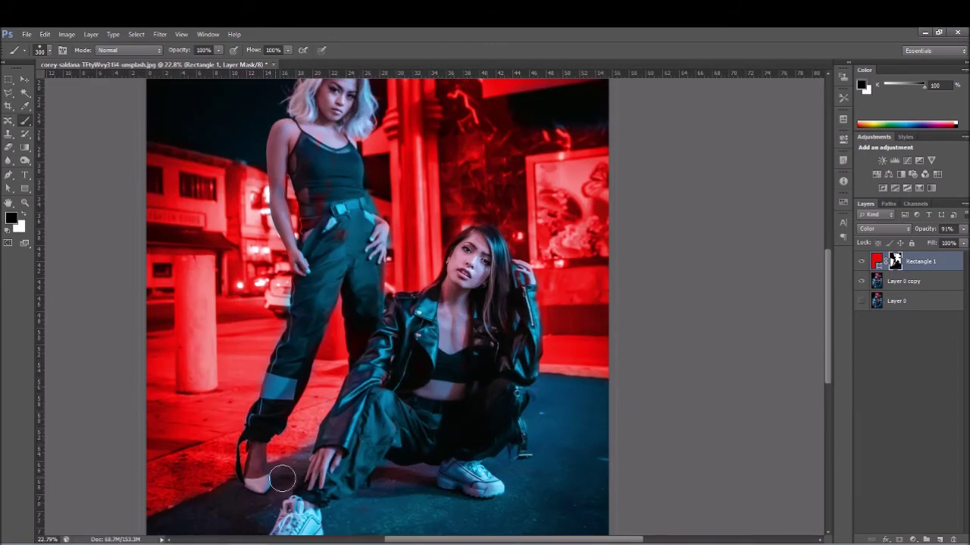
pyautogui.scroll(-1, 573, 437)
pyautogui.scroll(-3, 574, 434)
pyautogui.scroll(1, 554, 441)
pyautogui.scroll(2, 554, 443)
pyautogui.scroll(-1, 555, 444)
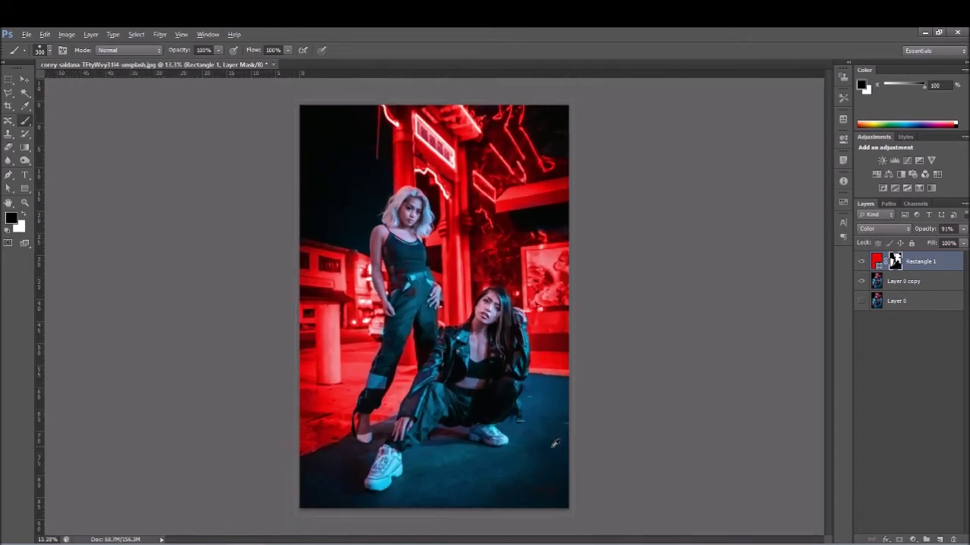
pyautogui.scroll(1, 554, 444)
pyautogui.click(29, 78)
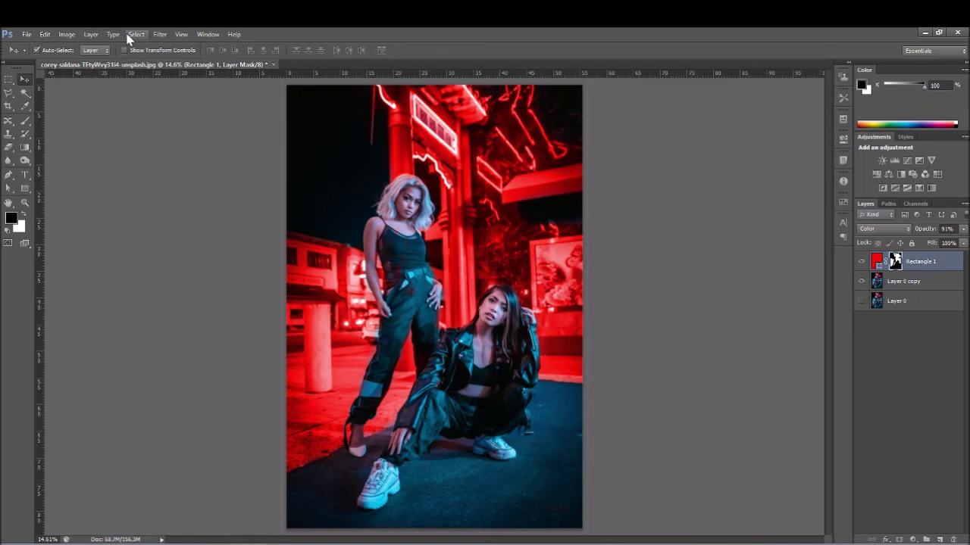
pyautogui.click(62, 35)
pyautogui.moveTo(95, 70)
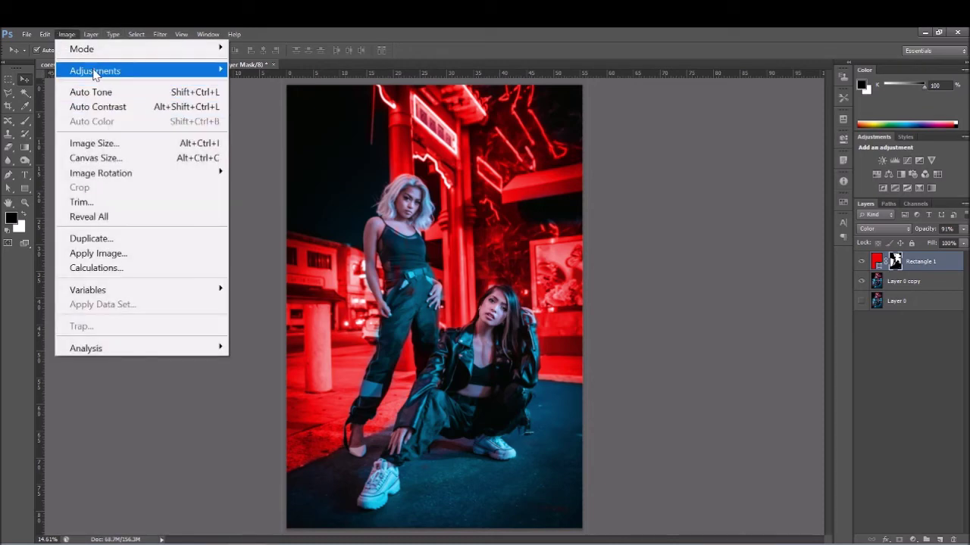
# Apply Curves to the Rectangle 1 mask with two points raising the midtones.
pyautogui.click(250, 99)
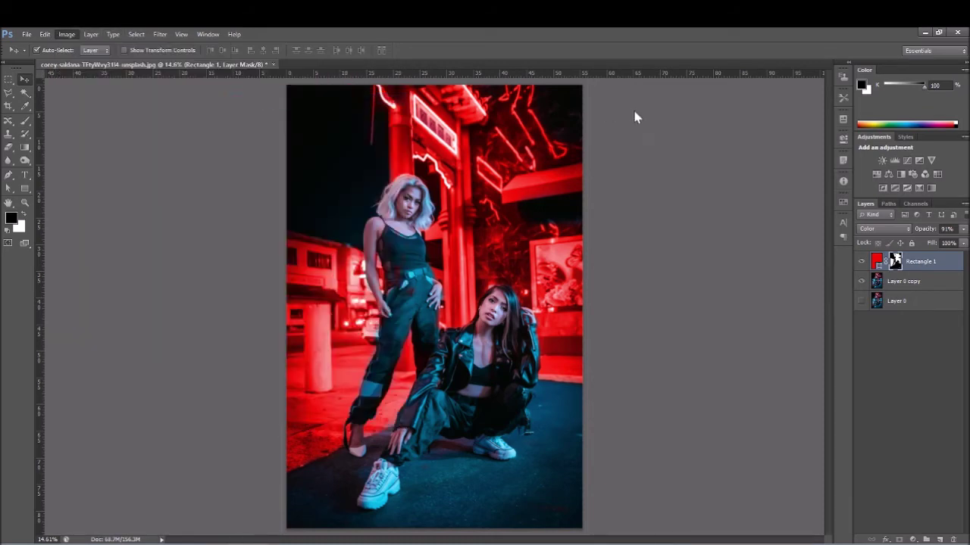
pyautogui.moveTo(662, 135); pyautogui.dragTo(627, 97)
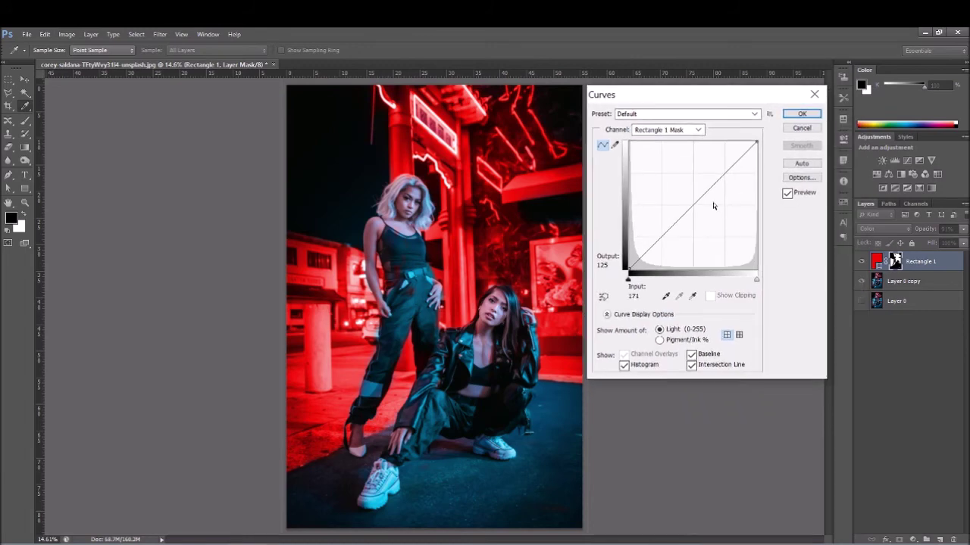
pyautogui.moveTo(708, 188); pyautogui.dragTo(707, 178)
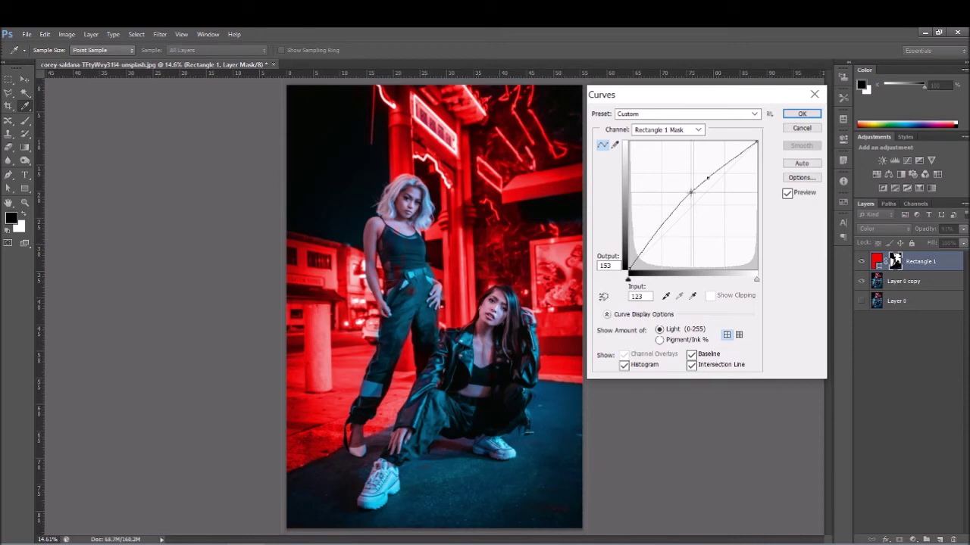
pyautogui.moveTo(672, 200); pyautogui.dragTo(673, 207)
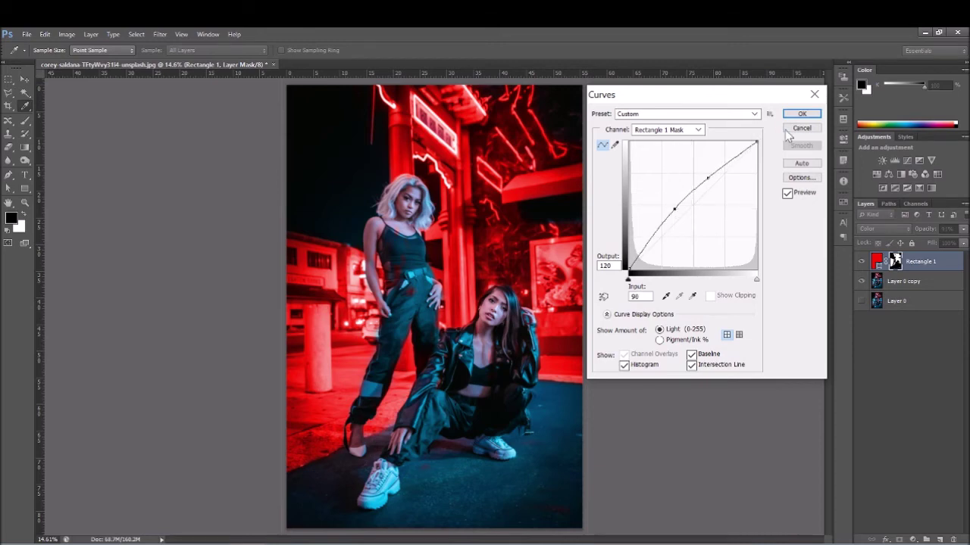
pyautogui.click(802, 114)
pyautogui.click(903, 284)
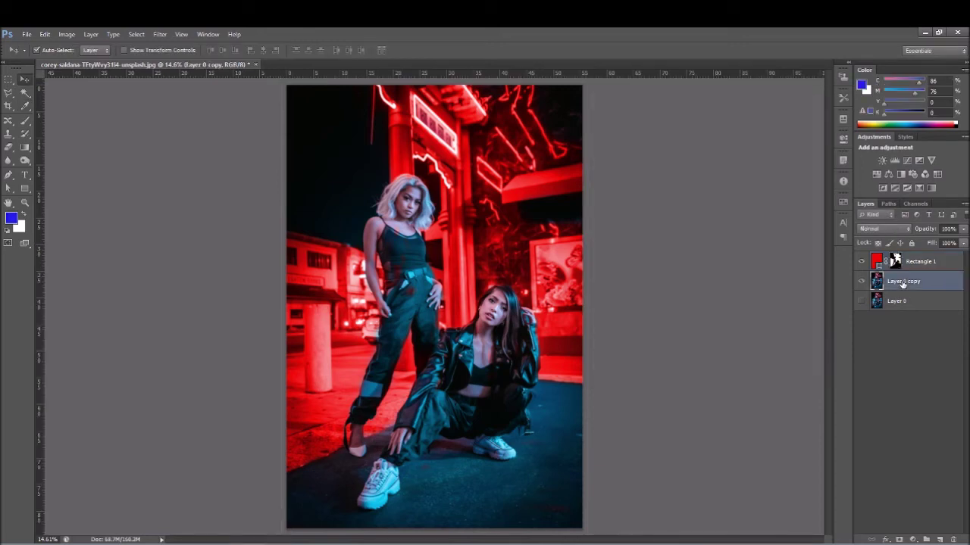
# Open Curves for Layer 0 copy and add a raised midtone point and a lowered highlight point.
pyautogui.click(92, 34)
pyautogui.moveTo(130, 69)
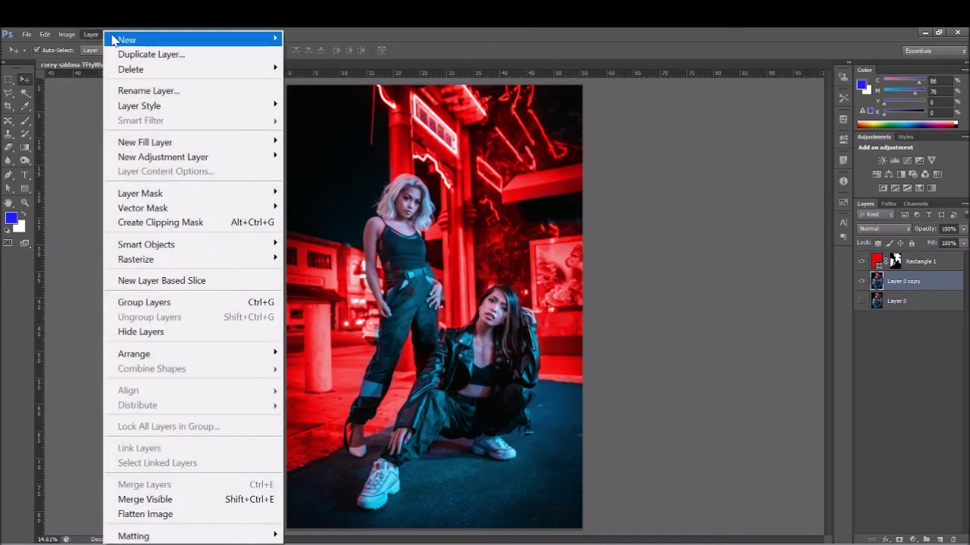
pyautogui.click(92, 70)
pyautogui.click(135, 34)
pyautogui.click(130, 34)
pyautogui.click(114, 34)
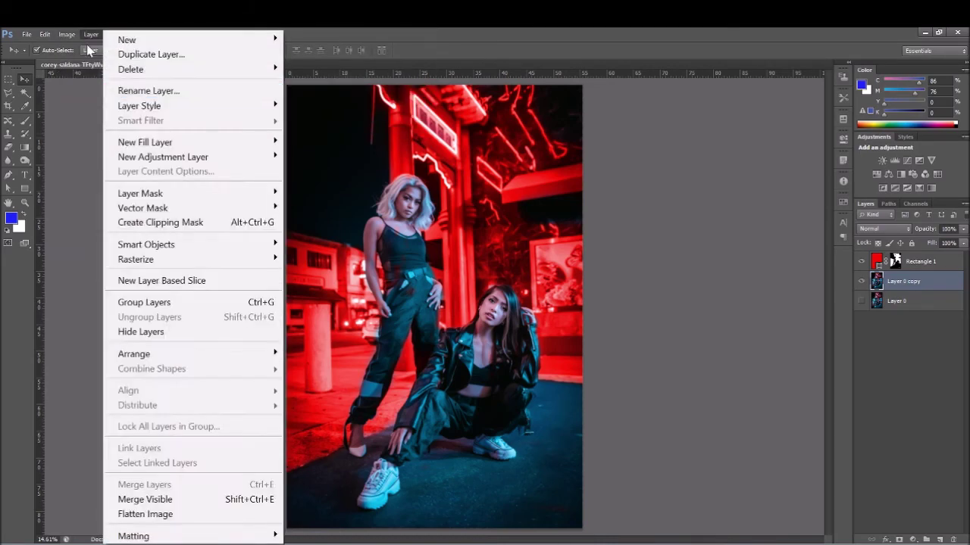
pyautogui.moveTo(95, 70)
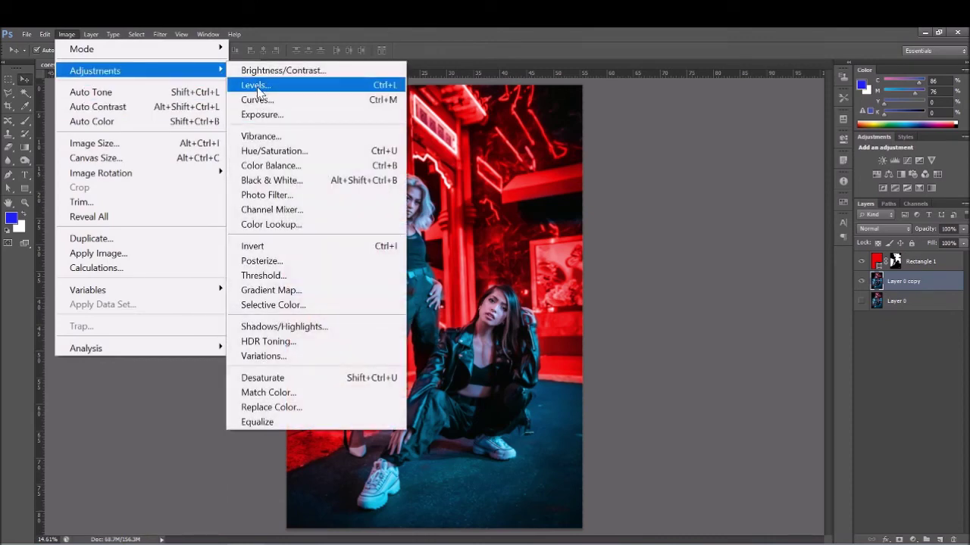
pyautogui.click(258, 99)
pyautogui.moveTo(685, 212)
pyautogui.mouseDown()
pyautogui.moveTo(674, 199)
pyautogui.moveTo(677, 209)
pyautogui.mouseUp()
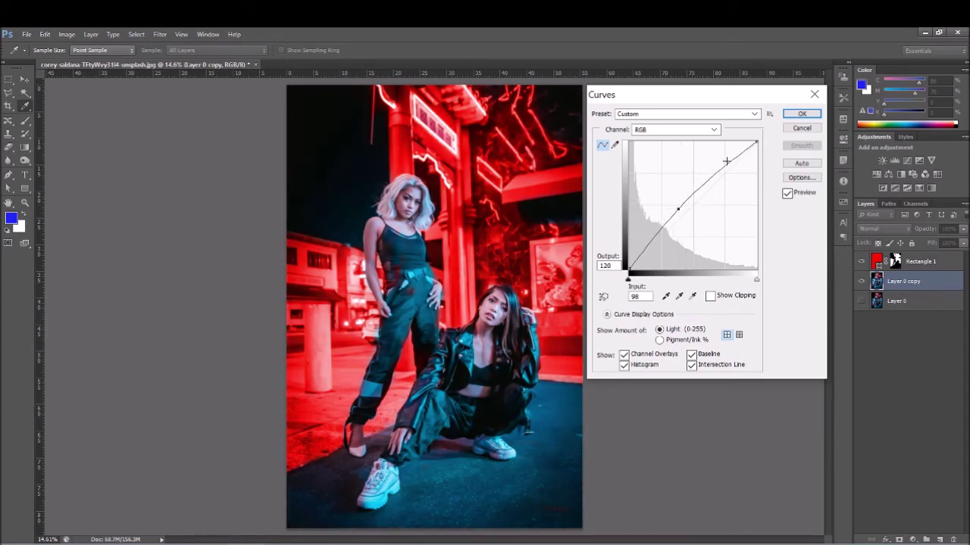
pyautogui.moveTo(726, 160)
pyautogui.mouseDown()
pyautogui.moveTo(733, 176)
pyautogui.moveTo(718, 158)
pyautogui.mouseUp()
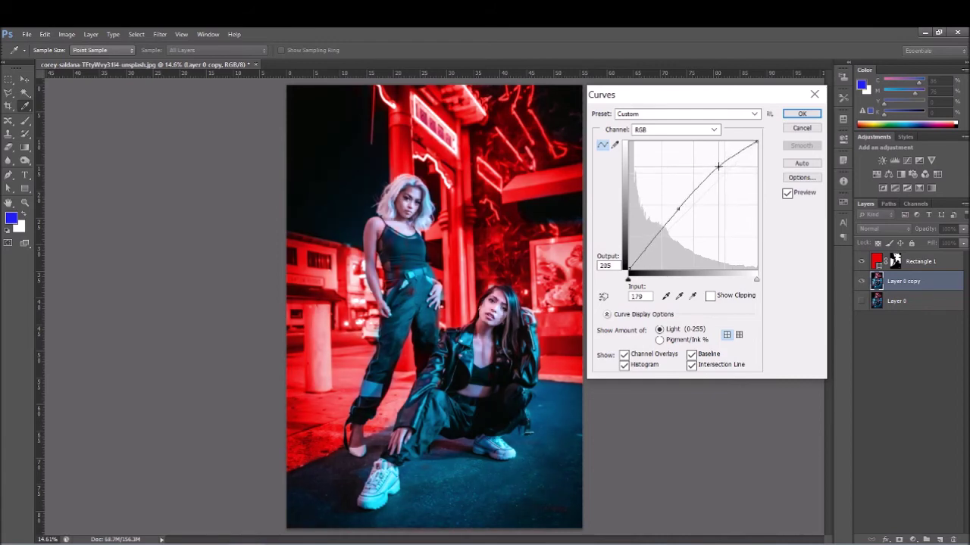
pyautogui.moveTo(718, 157); pyautogui.dragTo(721, 172)
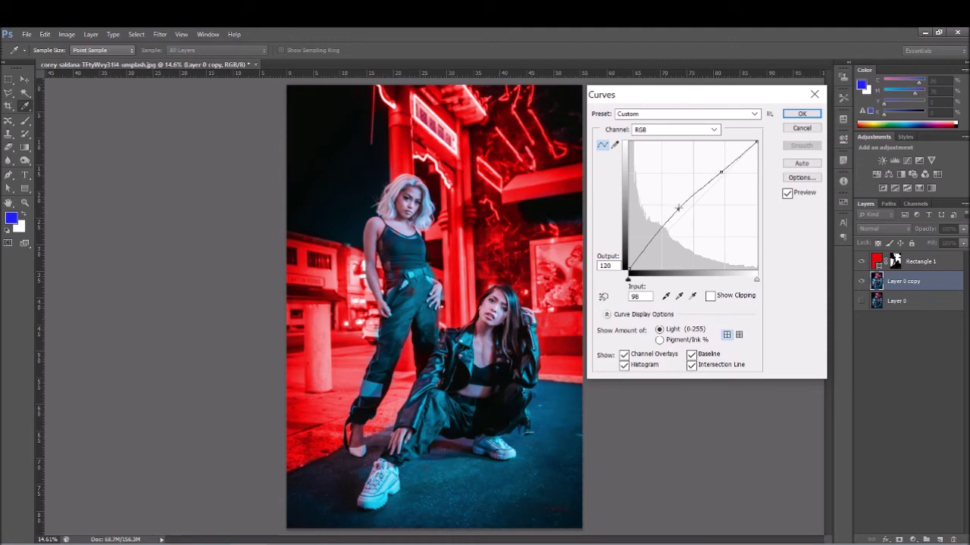
# Refine the curve, resetting black, to a gentle lift near 106/121 and 184/184, and apply.
pyautogui.moveTo(628, 279); pyautogui.dragTo(647, 283)
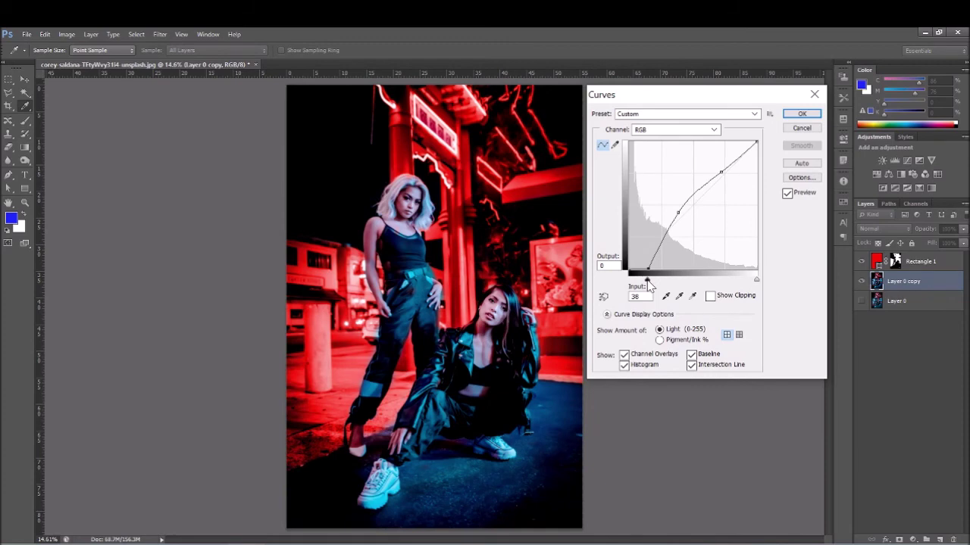
pyautogui.moveTo(646, 286); pyautogui.dragTo(641, 281)
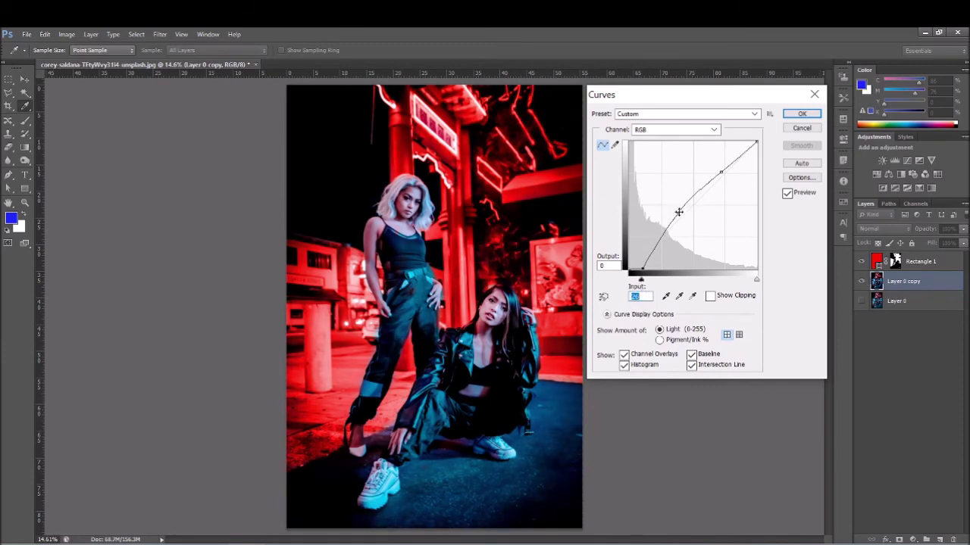
pyautogui.click(674, 212)
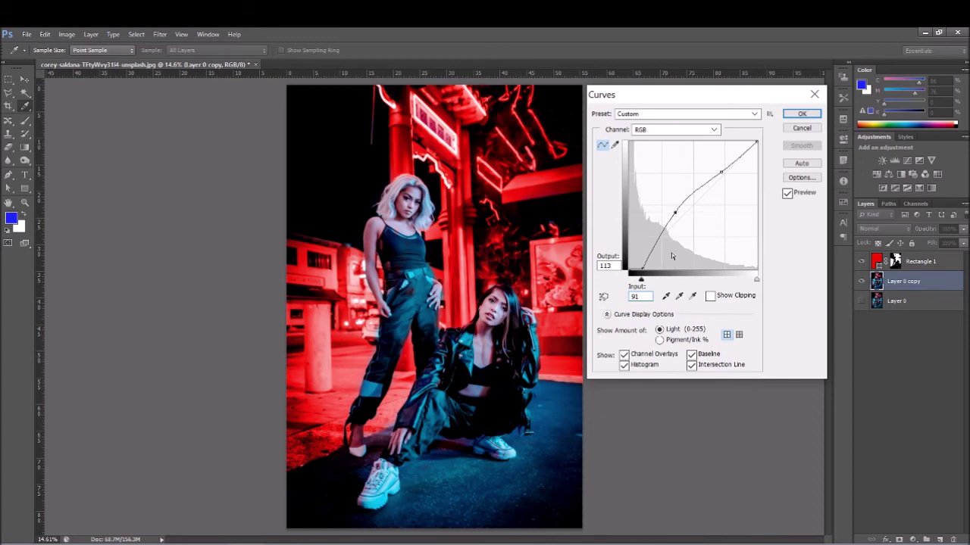
pyautogui.moveTo(647, 281); pyautogui.dragTo(651, 280)
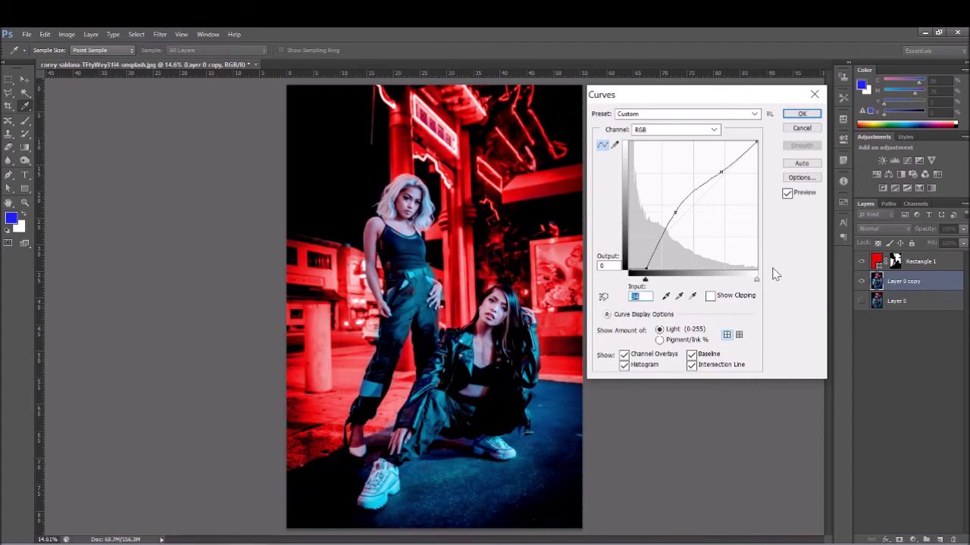
pyautogui.moveTo(750, 281)
pyautogui.mouseDown()
pyautogui.moveTo(729, 281)
pyautogui.moveTo(778, 285)
pyautogui.mouseUp()
pyautogui.moveTo(720, 174); pyautogui.dragTo(721, 179)
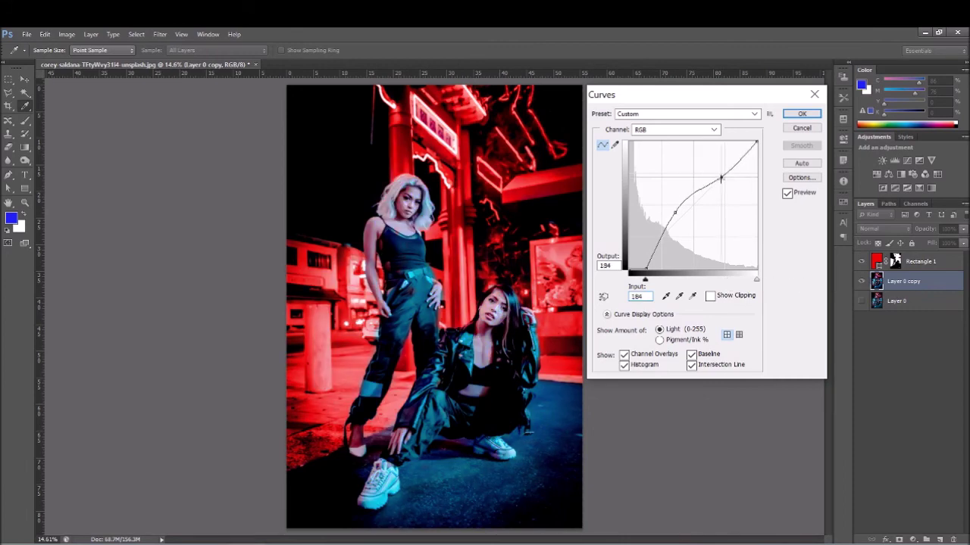
pyautogui.moveTo(674, 213)
pyautogui.mouseDown()
pyautogui.moveTo(672, 201)
pyautogui.moveTo(672, 219)
pyautogui.moveTo(681, 212)
pyautogui.mouseUp()
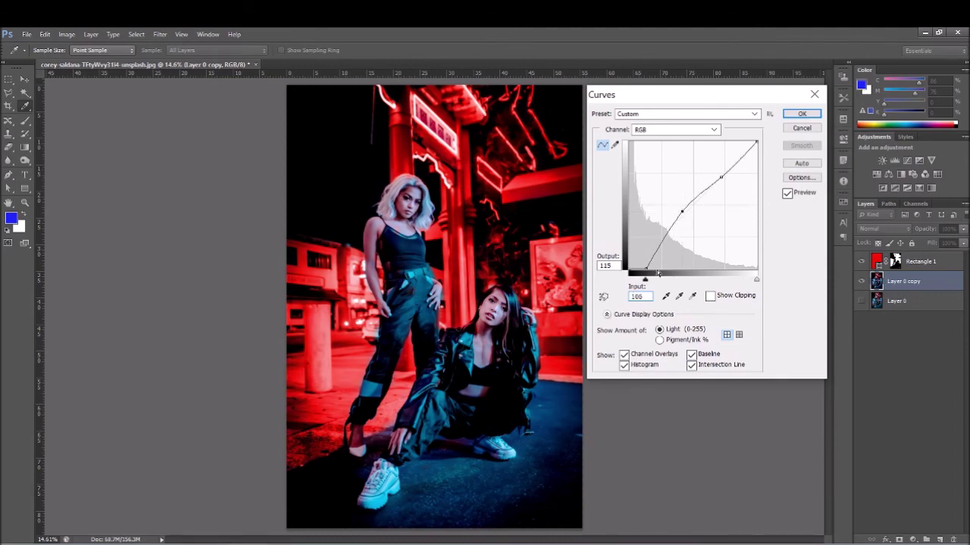
pyautogui.moveTo(648, 279); pyautogui.dragTo(628, 279)
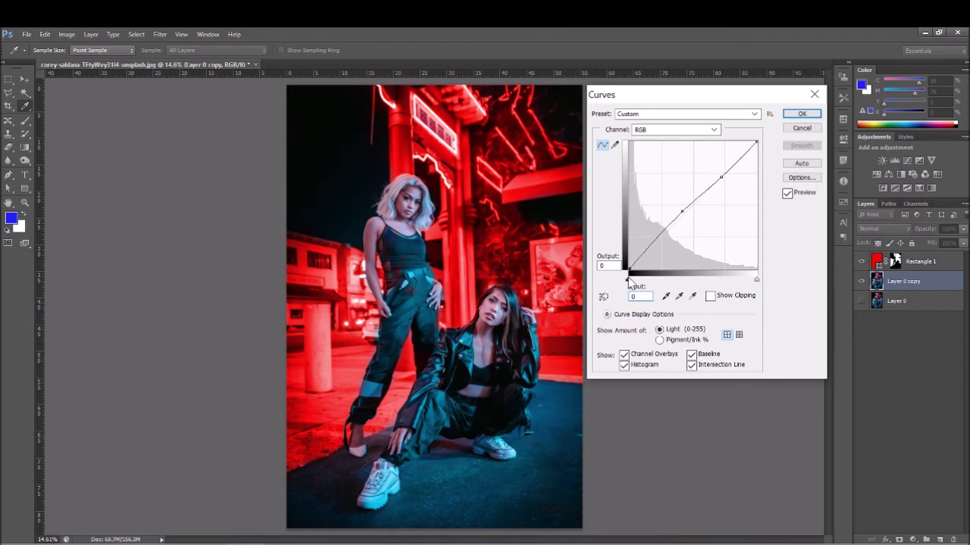
pyautogui.click(678, 209)
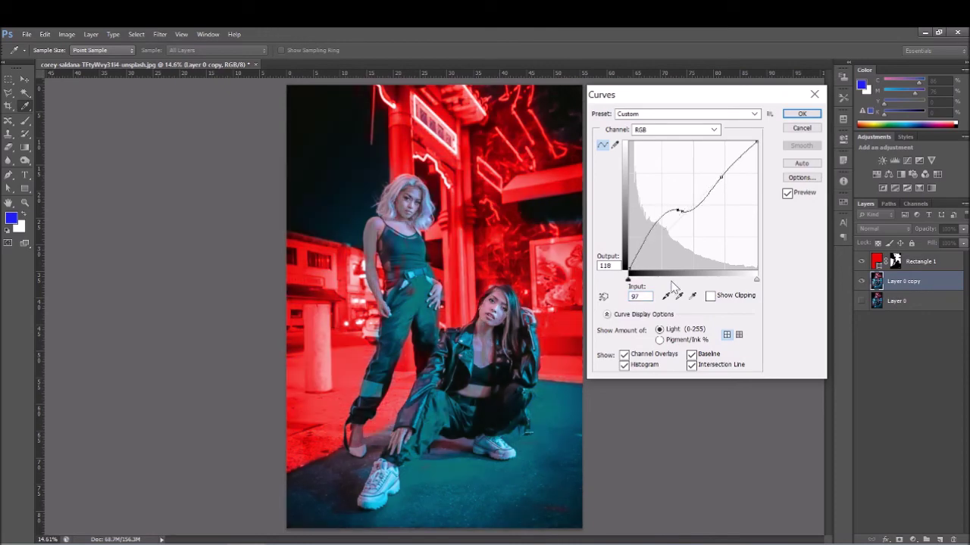
pyautogui.press('Delete')
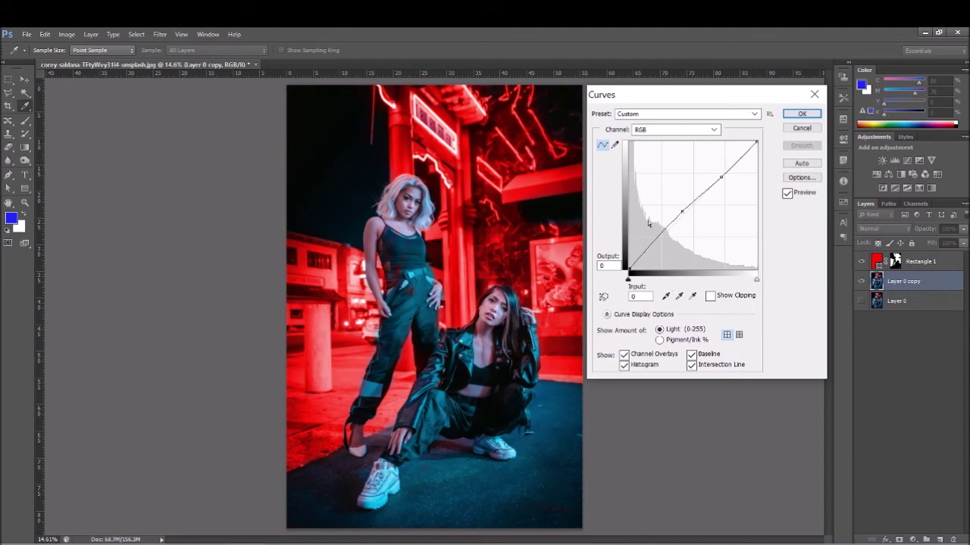
pyautogui.click(681, 210)
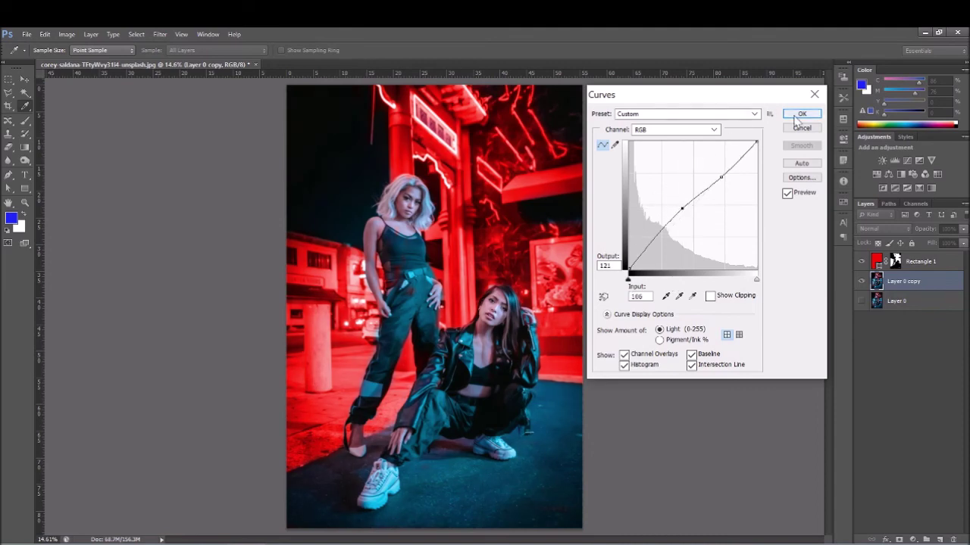
pyautogui.click(801, 114)
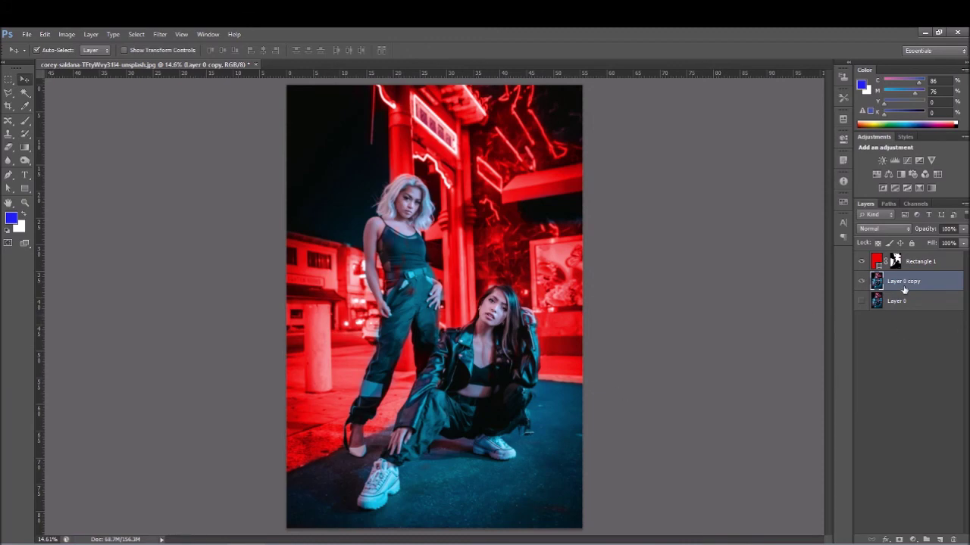
# Apply Levels to Layer 0 copy with black input 26 and a slightly nudged midtone slider.
pyautogui.click(67, 34)
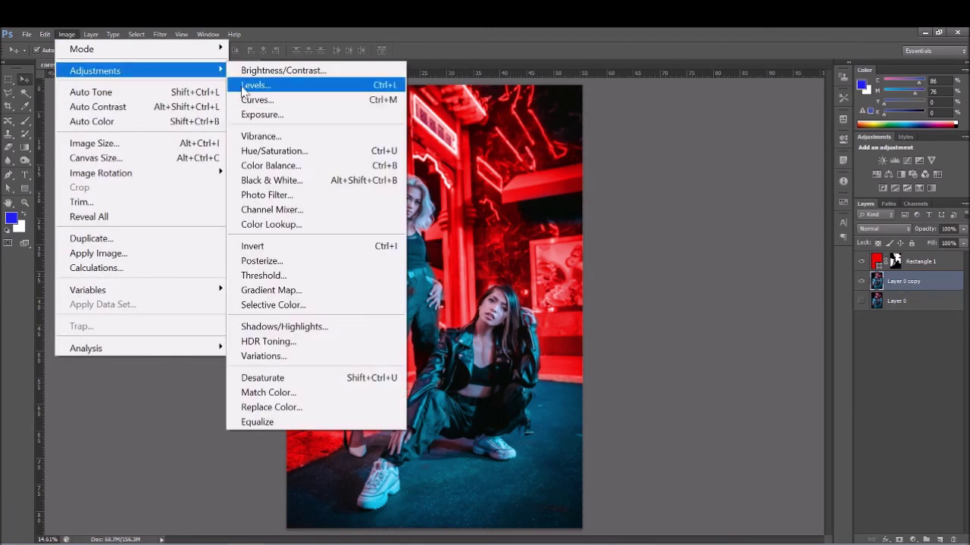
pyautogui.moveTo(95, 70)
pyautogui.click(250, 90)
pyautogui.moveTo(652, 116); pyautogui.dragTo(708, 116)
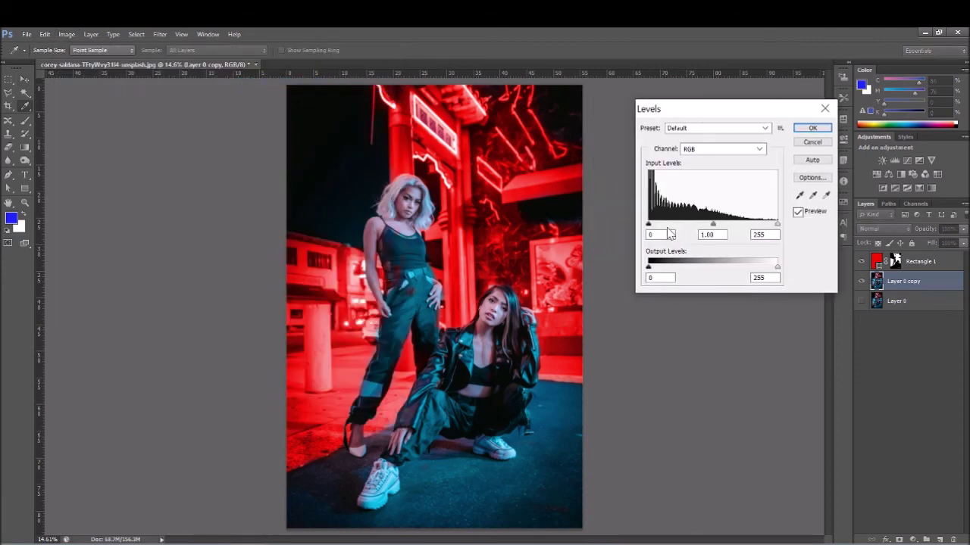
pyautogui.moveTo(650, 228); pyautogui.dragTo(661, 226)
pyautogui.click(661, 226)
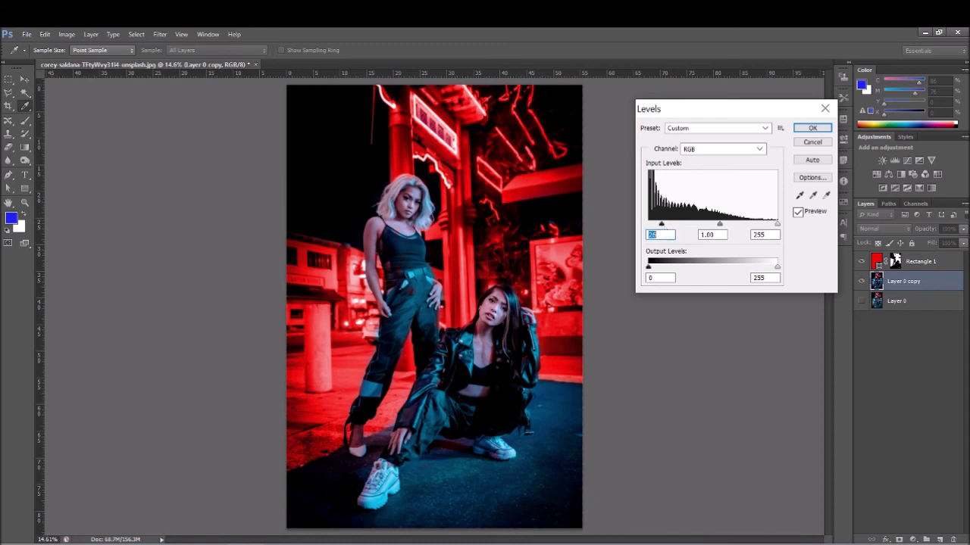
pyautogui.moveTo(720, 226); pyautogui.dragTo(716, 225)
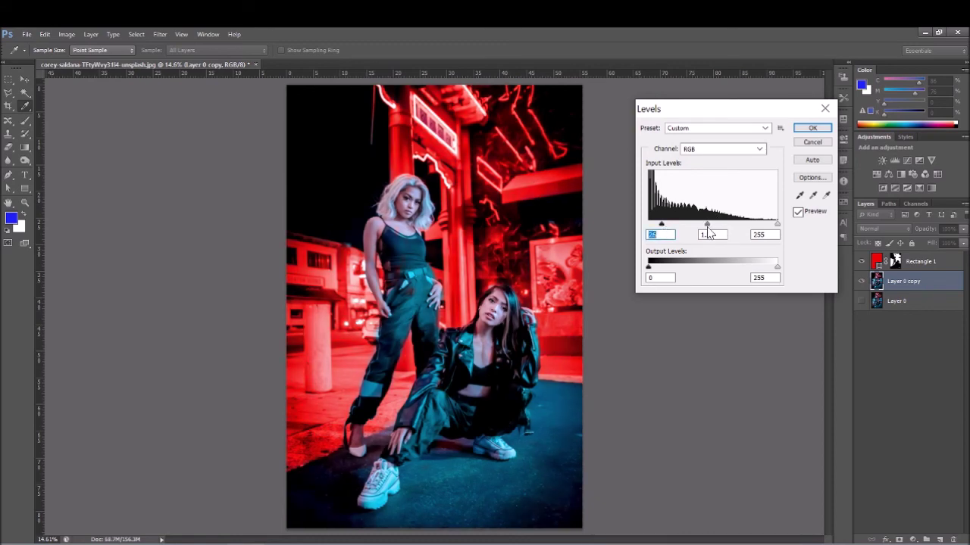
pyautogui.moveTo(719, 230); pyautogui.dragTo(722, 229)
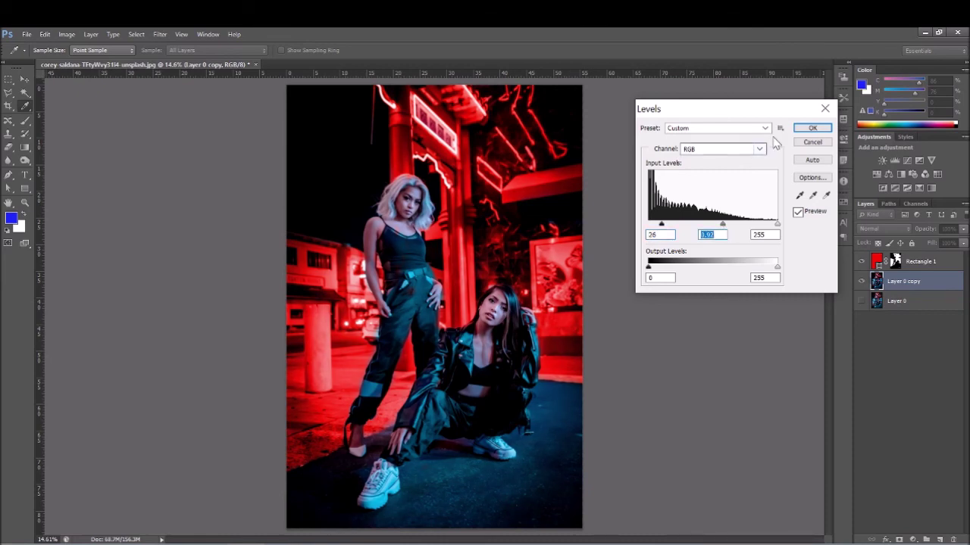
pyautogui.click(812, 128)
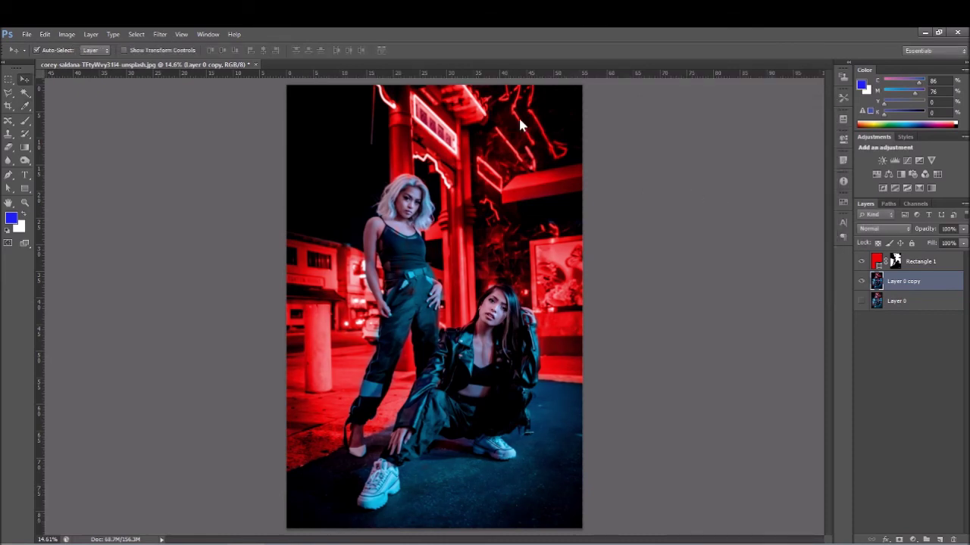
pyautogui.click(907, 270)
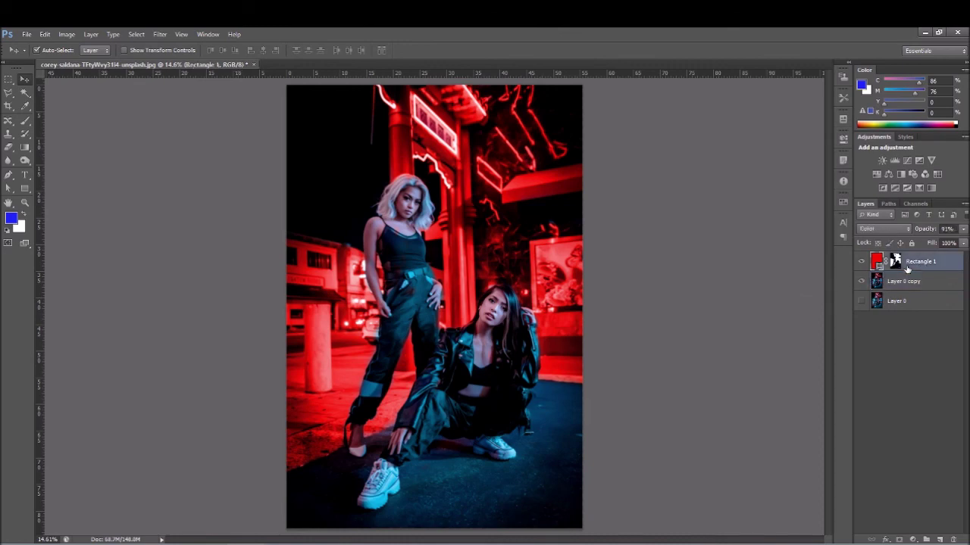